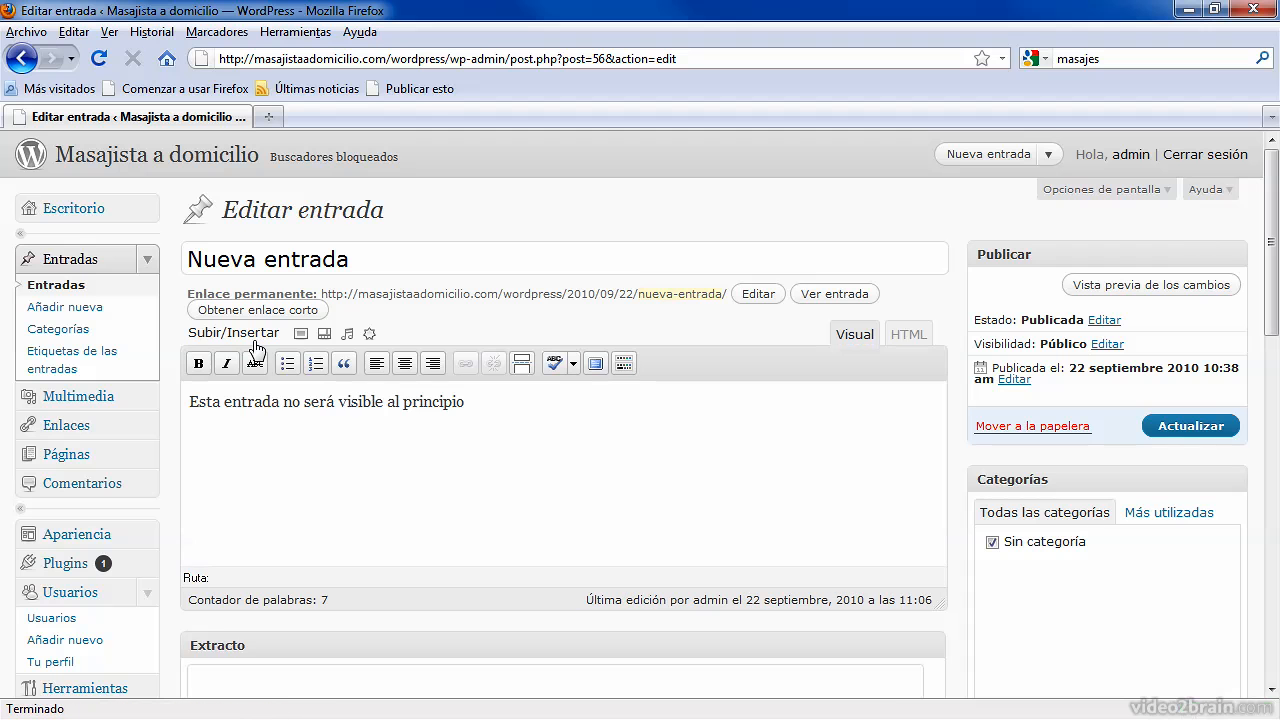
drag(1265, 180, 1265, 350)
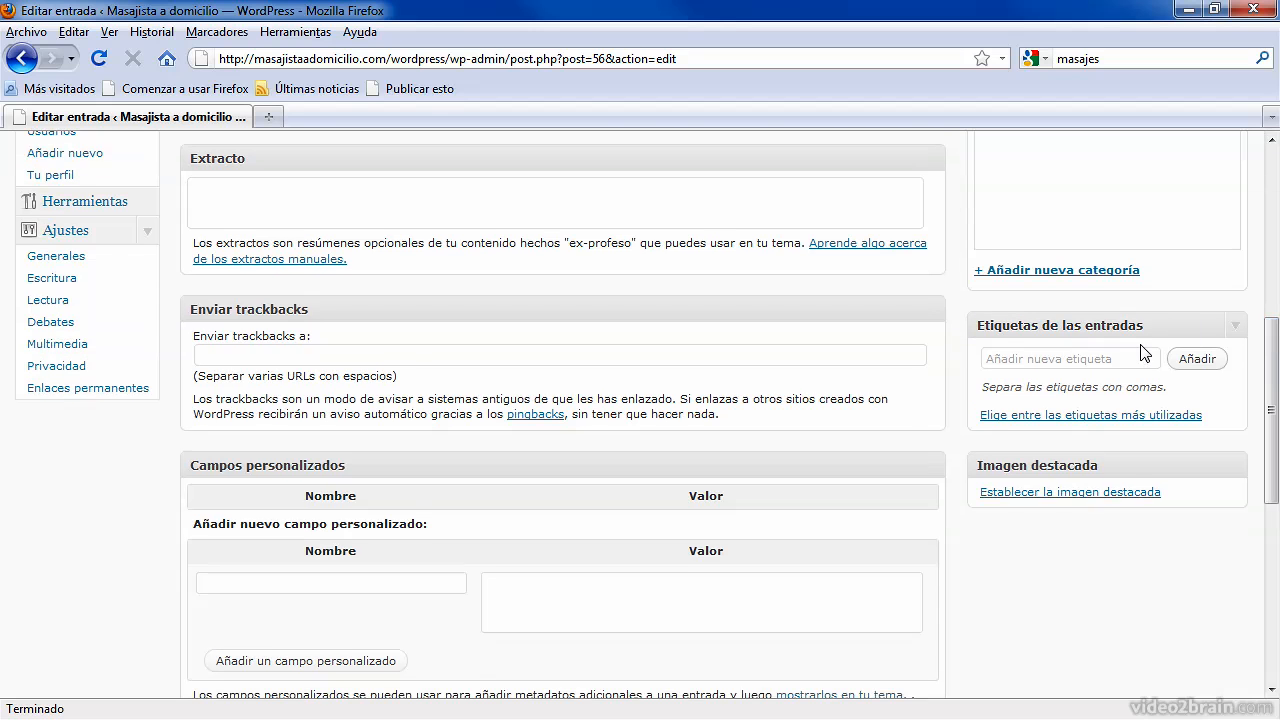
drag(1270, 361, 1270, 285)
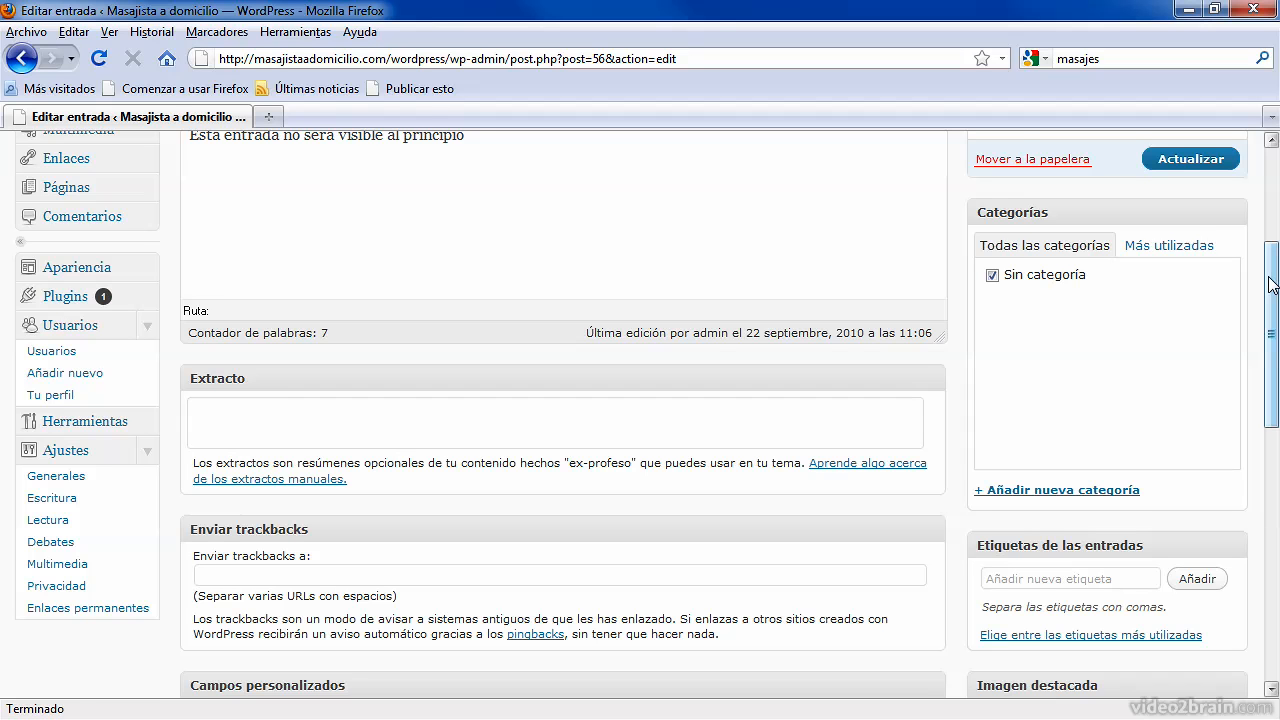
drag(1270, 285, 1265, 218)
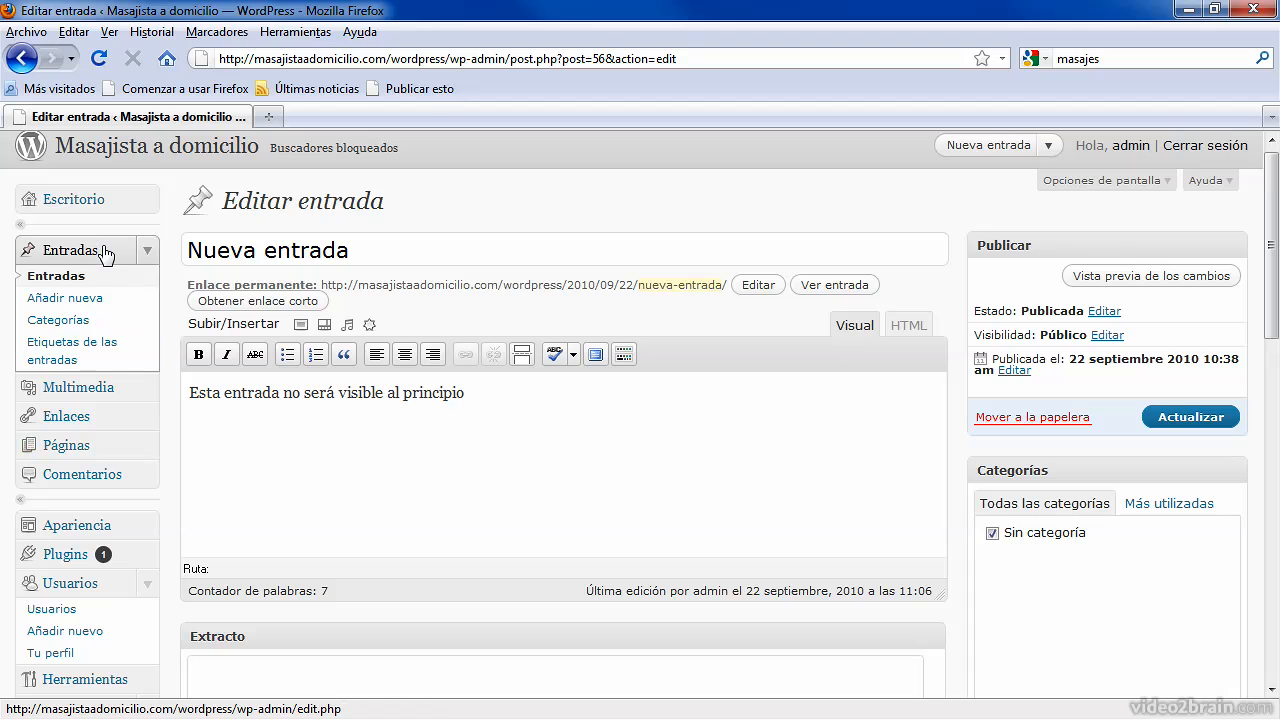
- Add a new post category named "masajes relajantes" on the category management page
click(66, 322)
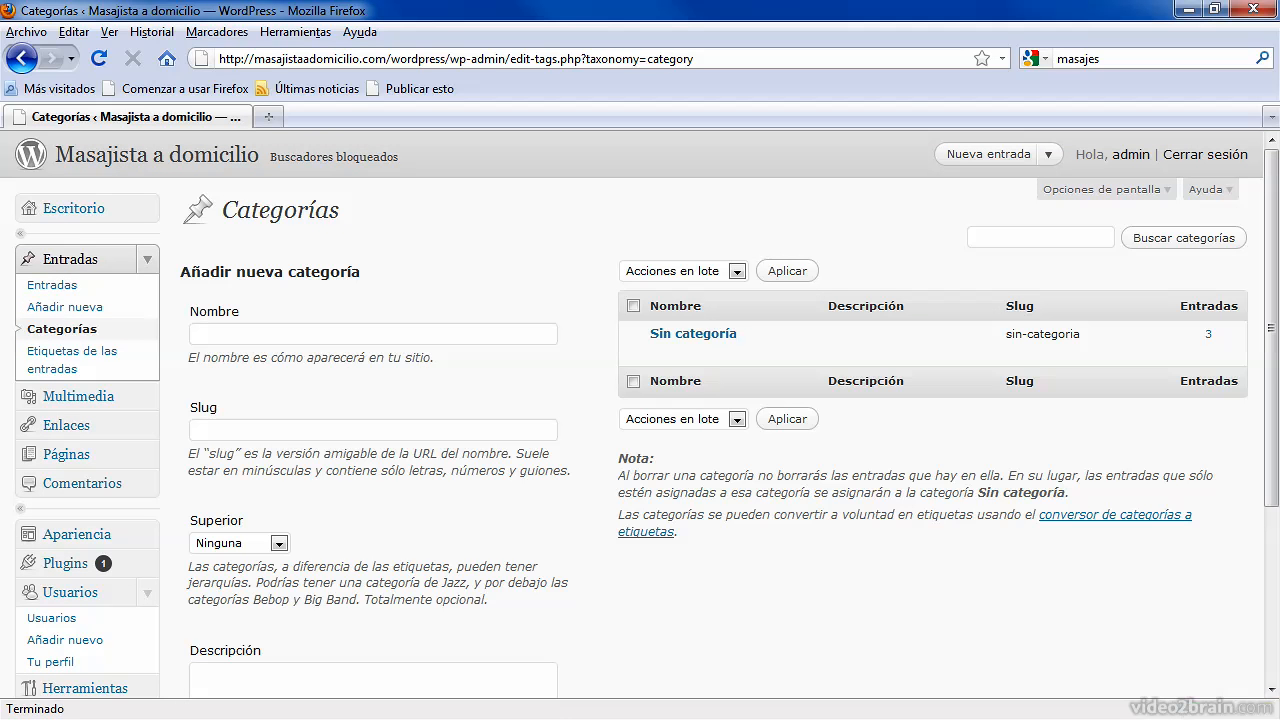
drag(1266, 192, 1266, 210)
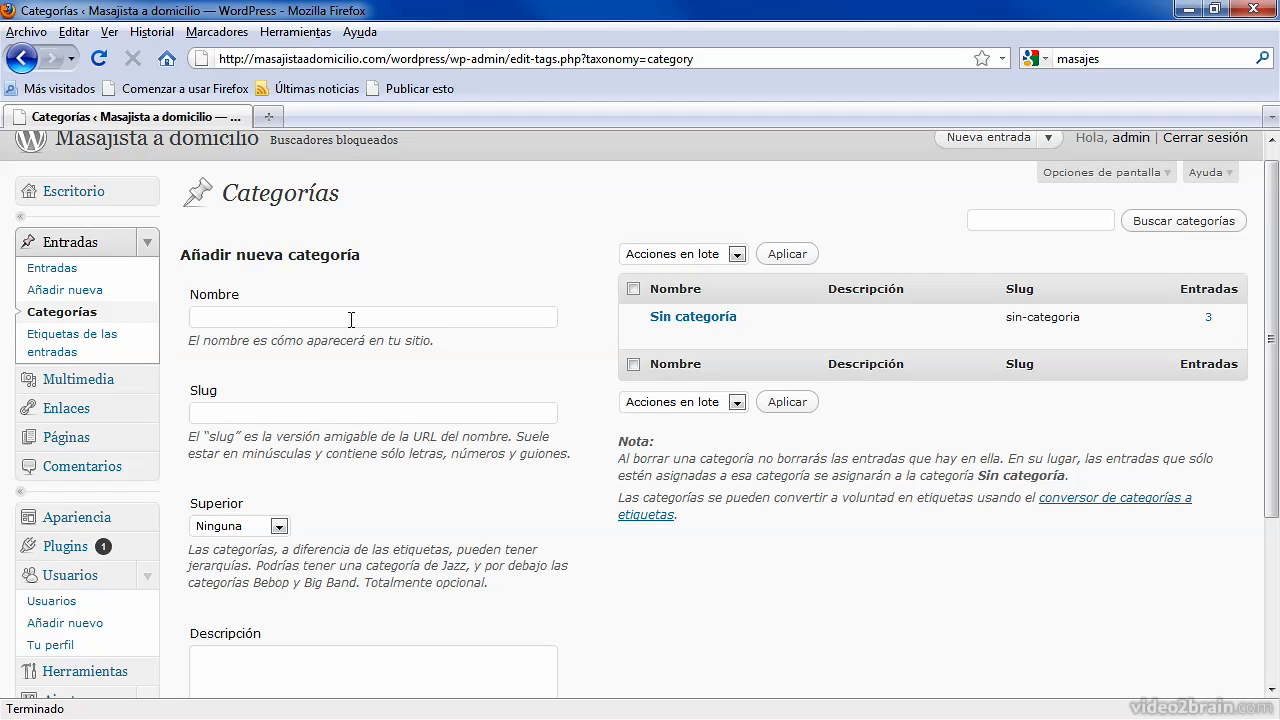
click(258, 317)
click(258, 317)
scroll(1243, 389, down, 5)
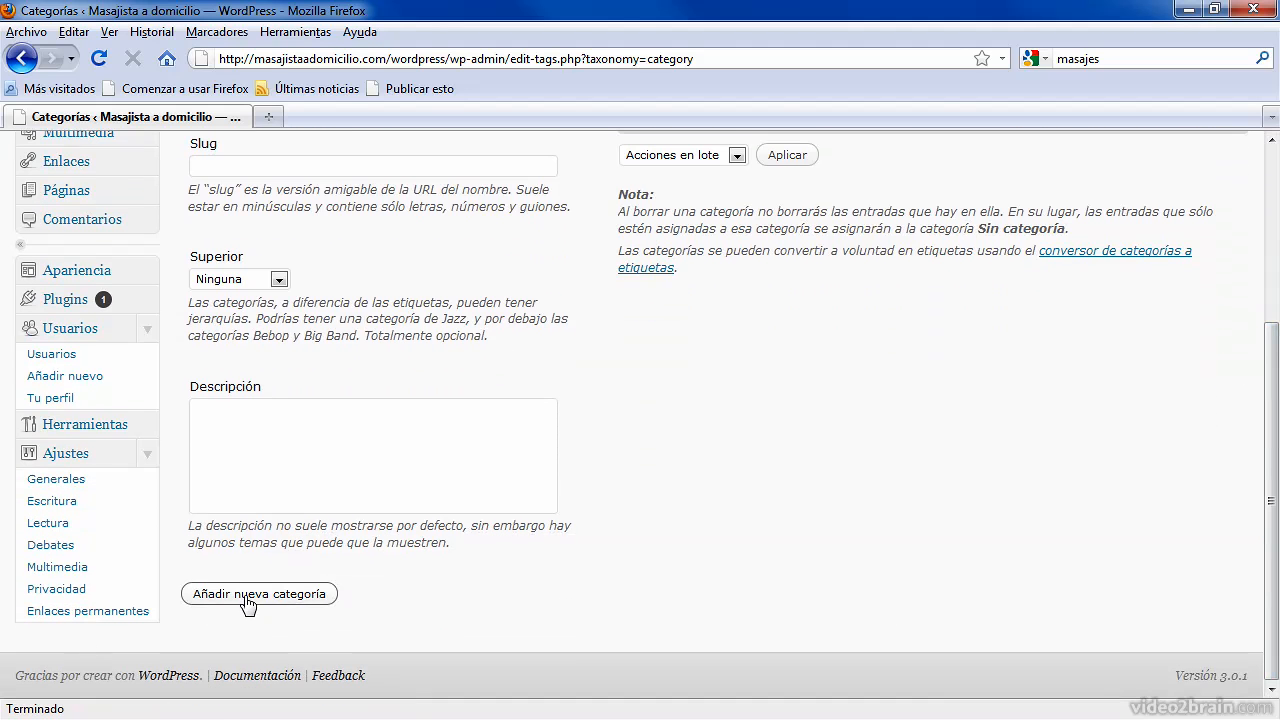
click(248, 598)
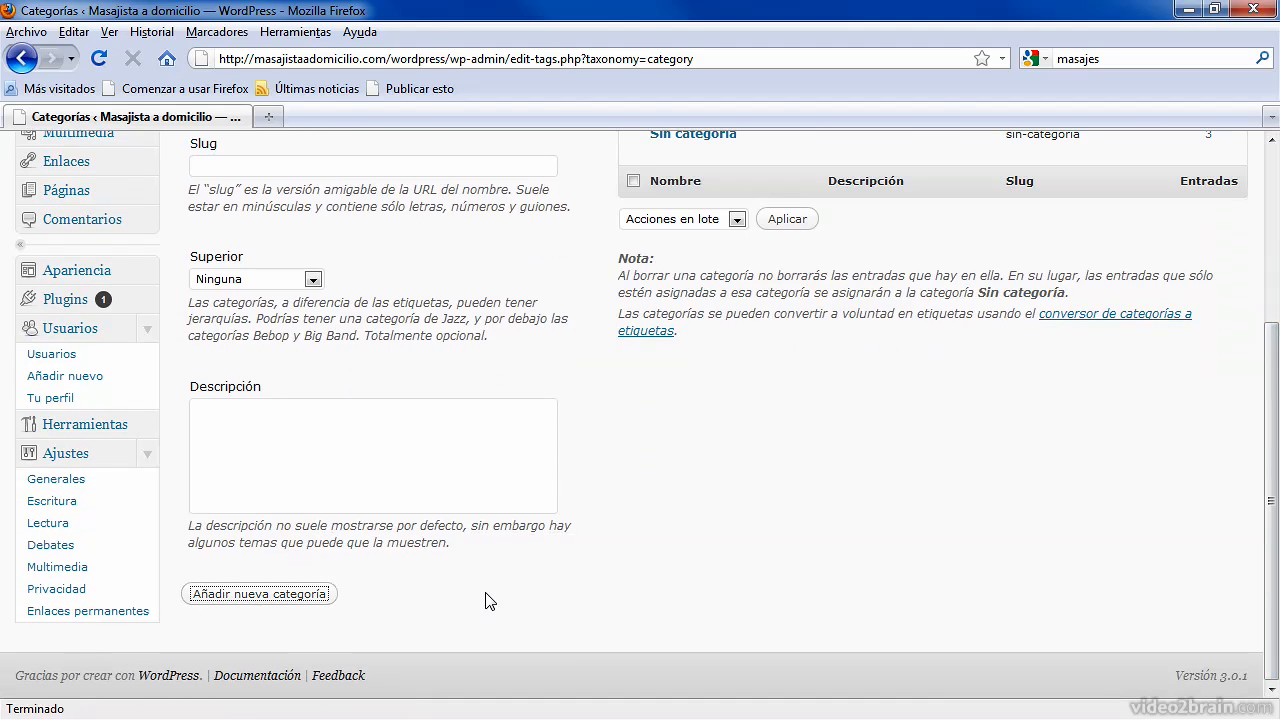
drag(1272, 440, 1272, 266)
mouse_move(812, 380)
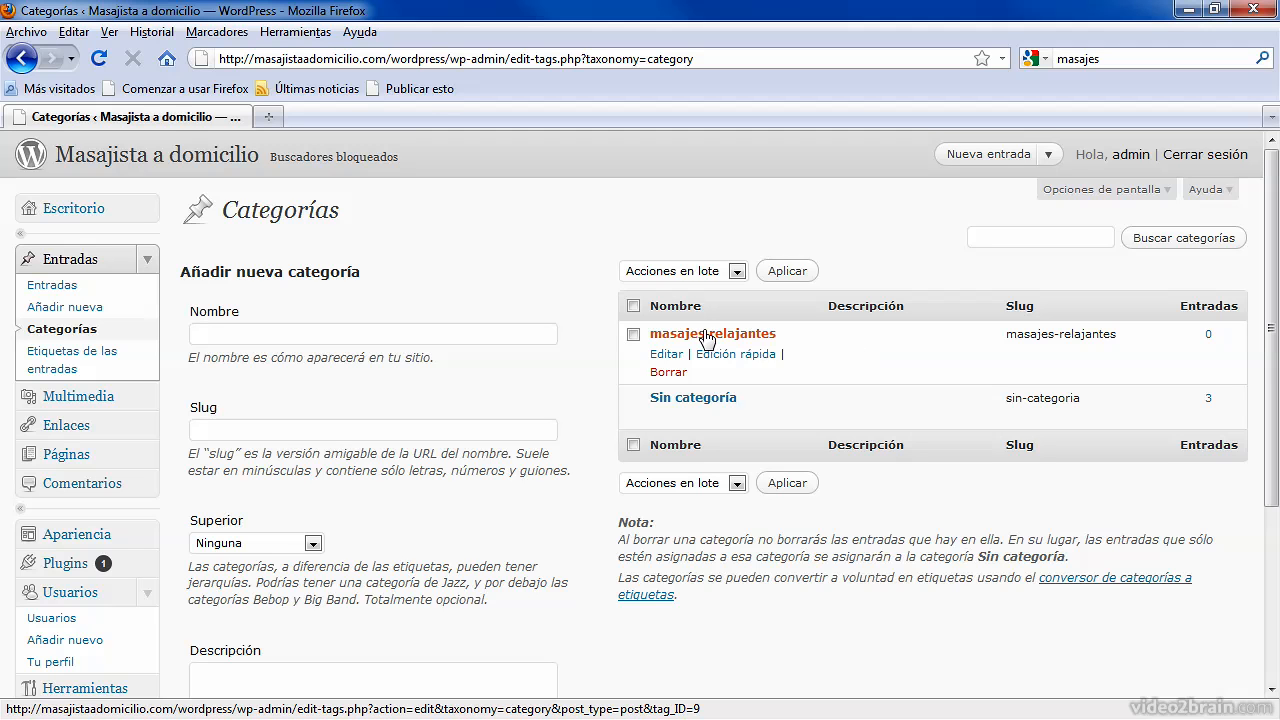
- Open the post "Nueva entrada" for editing and assign it the category "masajes relajantes"
click(72, 288)
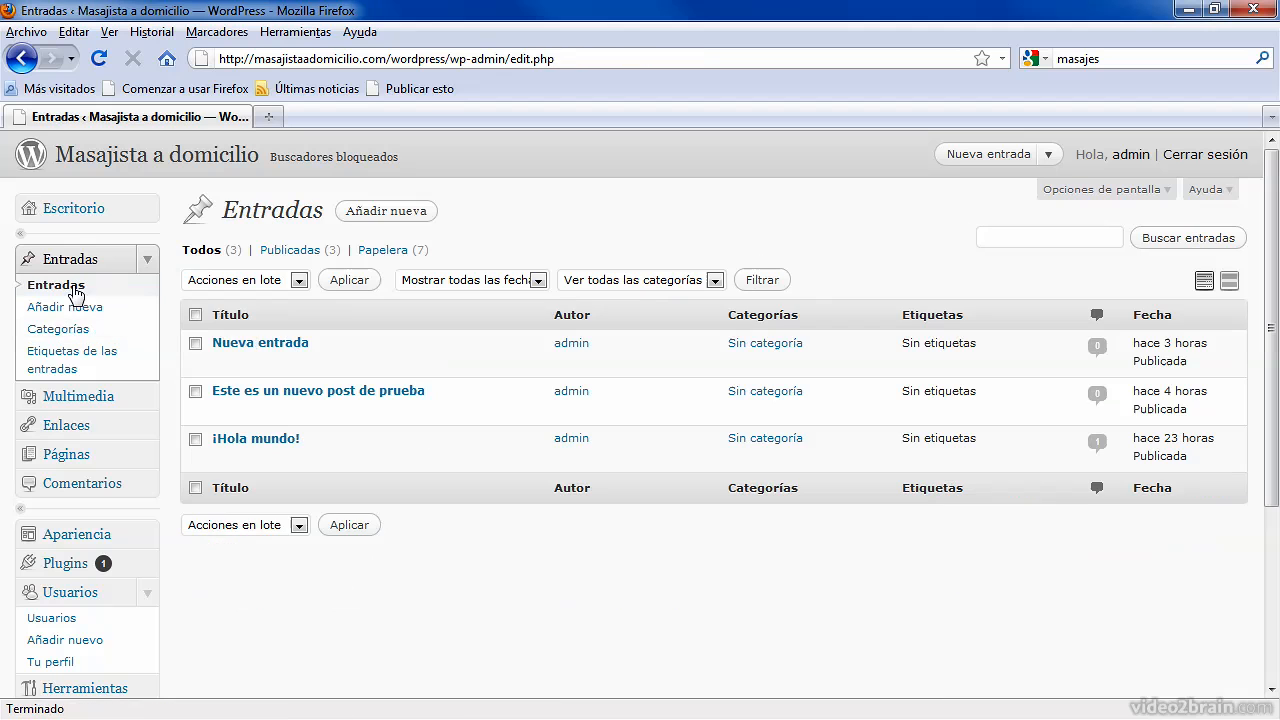
click(236, 365)
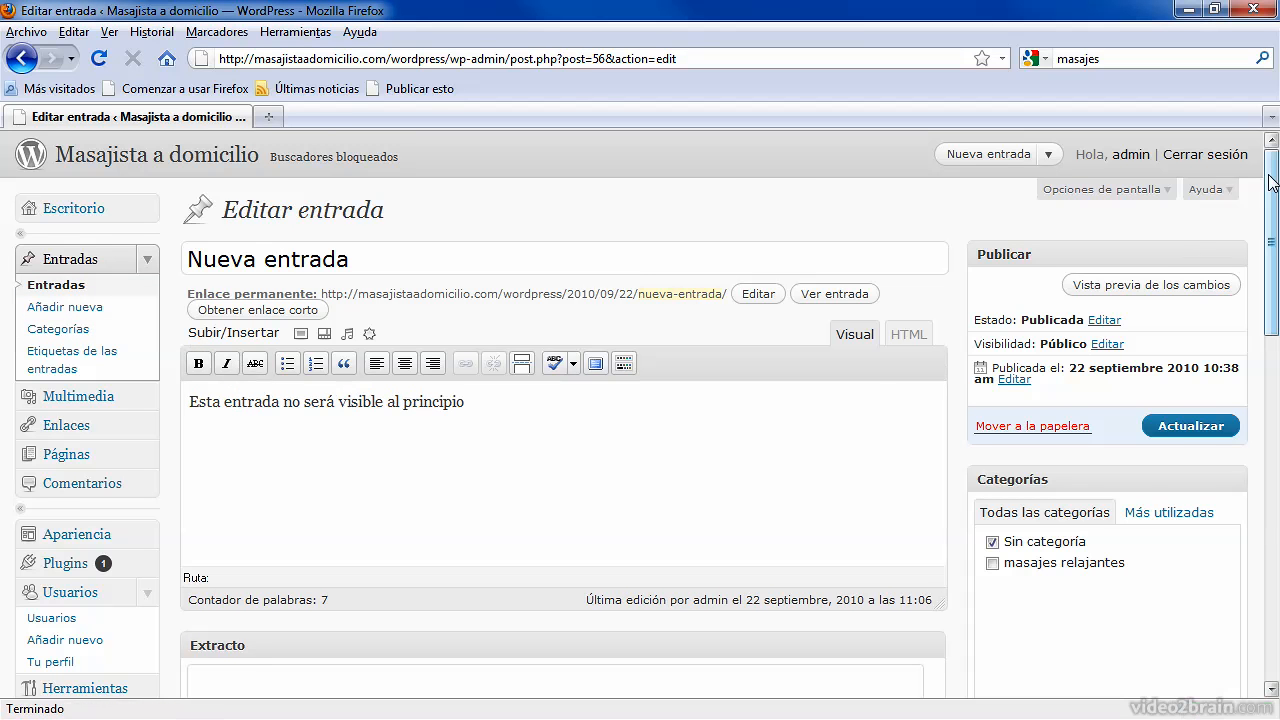
scroll(1040, 325, down, 5)
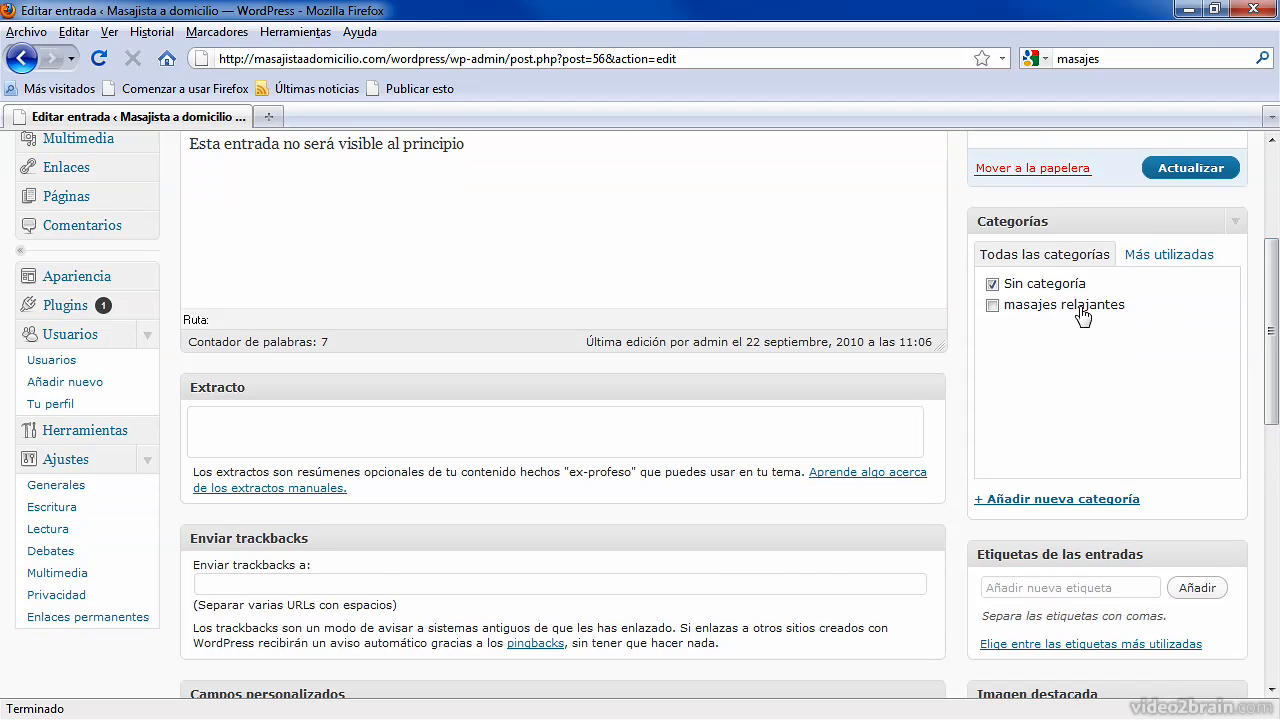
click(992, 307)
scroll(1262, 294, up, 5)
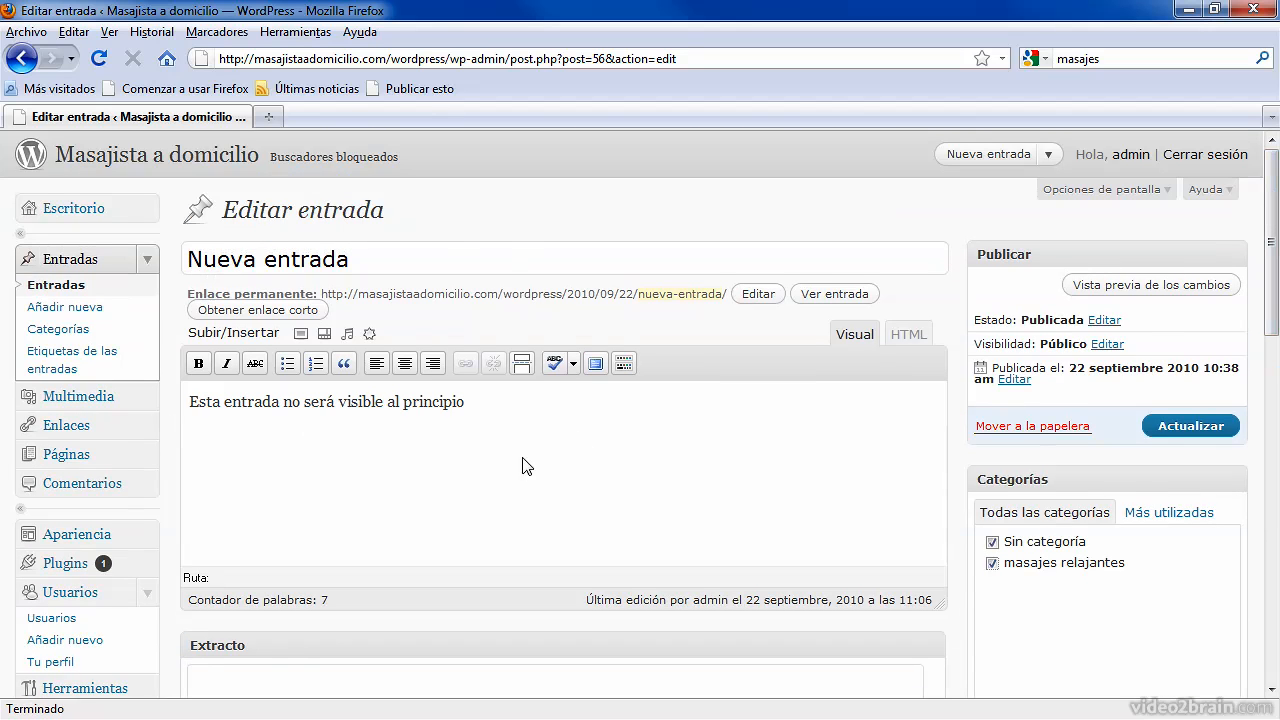
- Create a new category named "quiromasaje" directly from the post editor
scroll(1270, 278, down, 2)
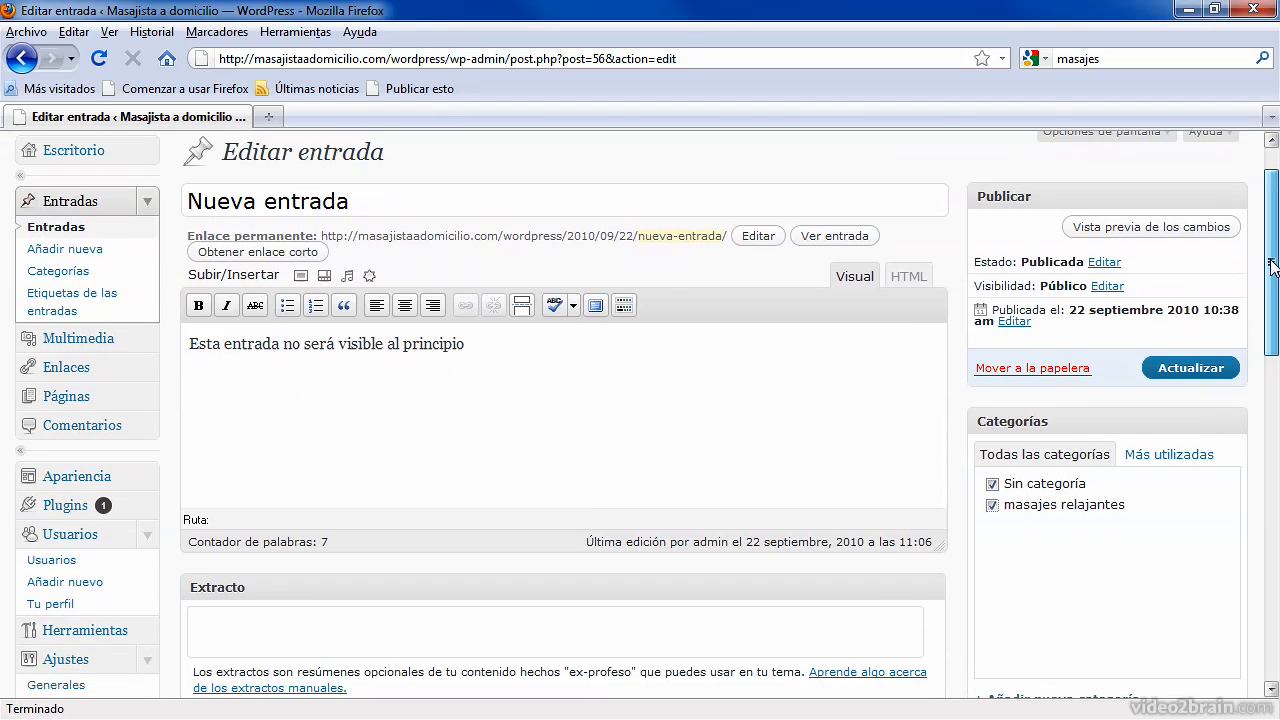
scroll(1272, 278, up, 2)
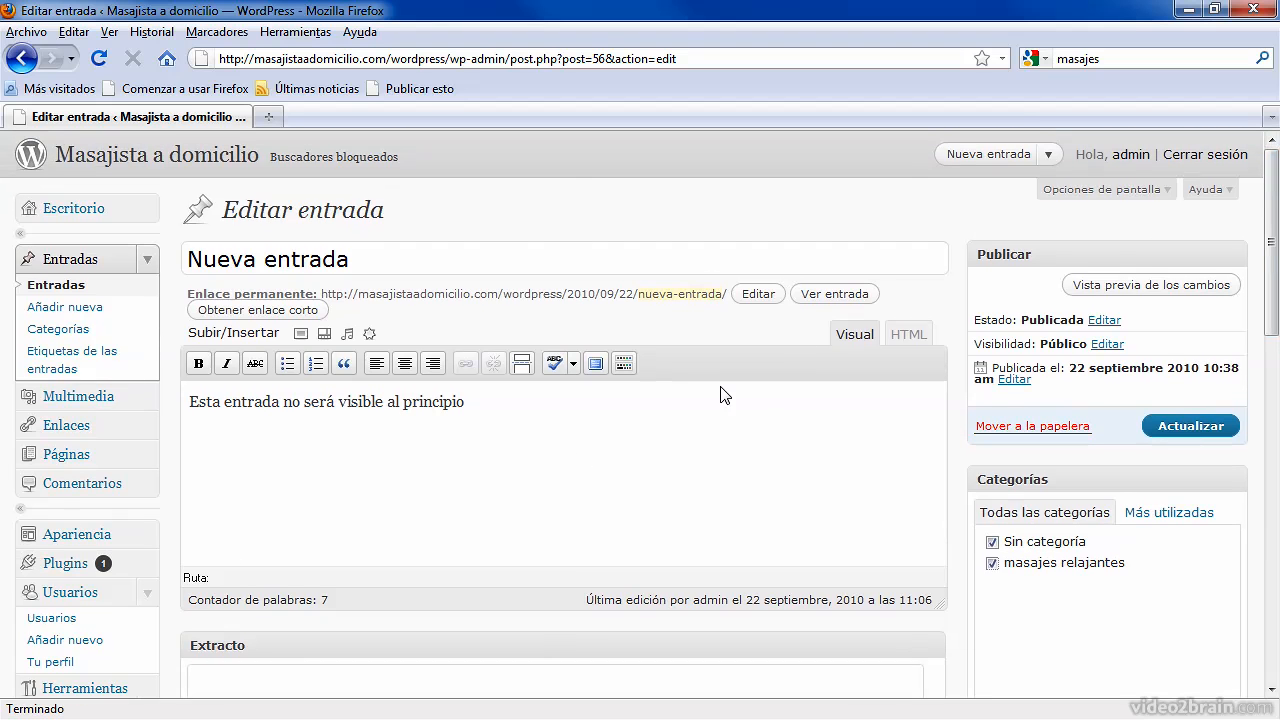
scroll(1128, 352, down, 5)
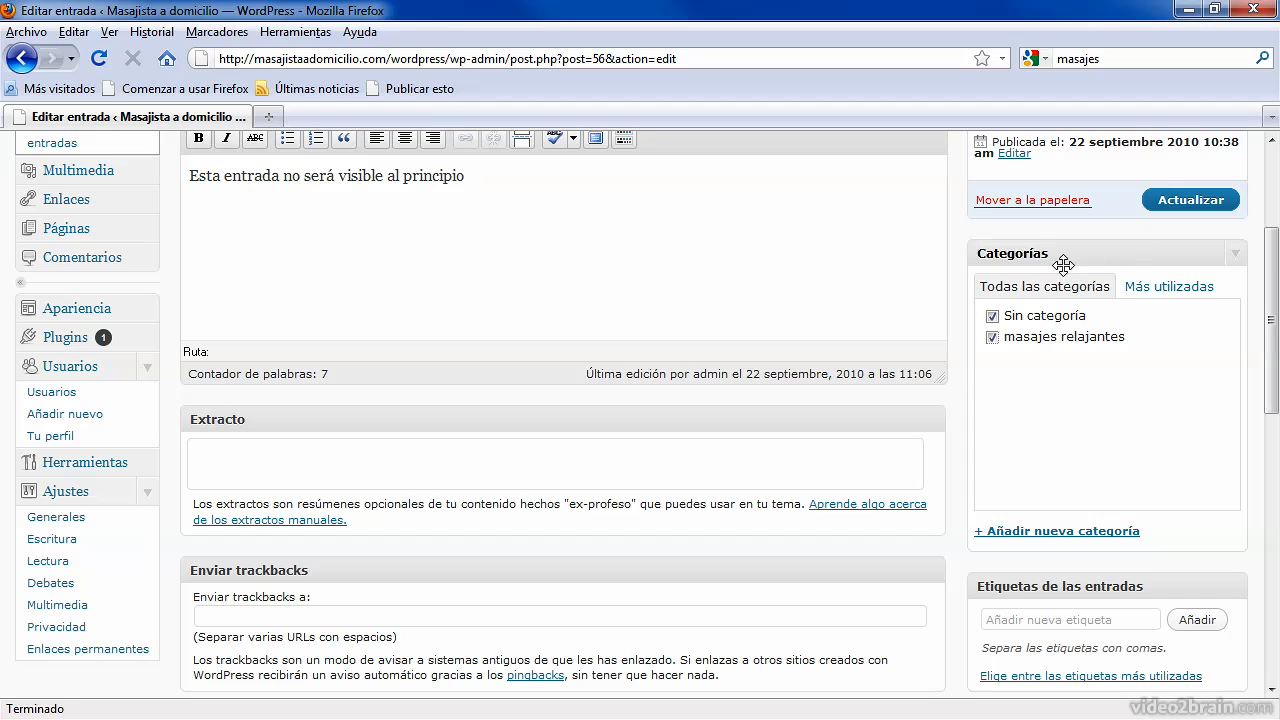
scroll(1268, 264, down, 3)
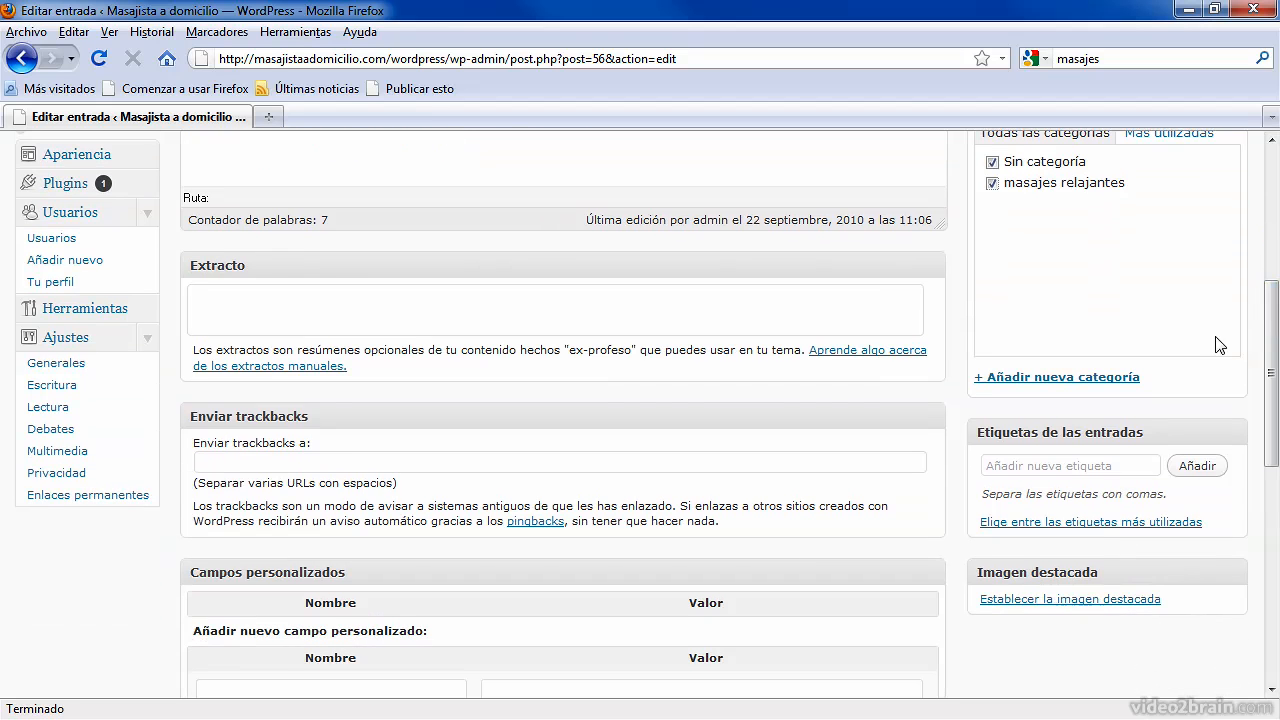
click(1028, 379)
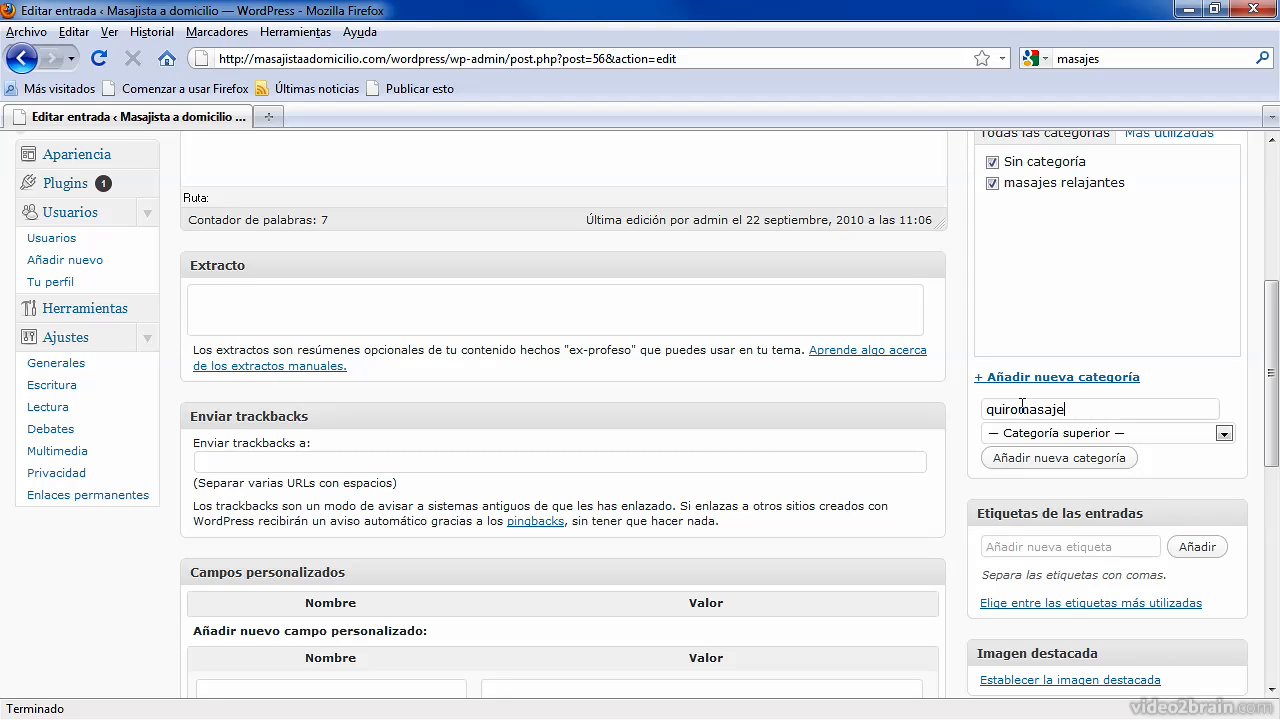
click(1028, 460)
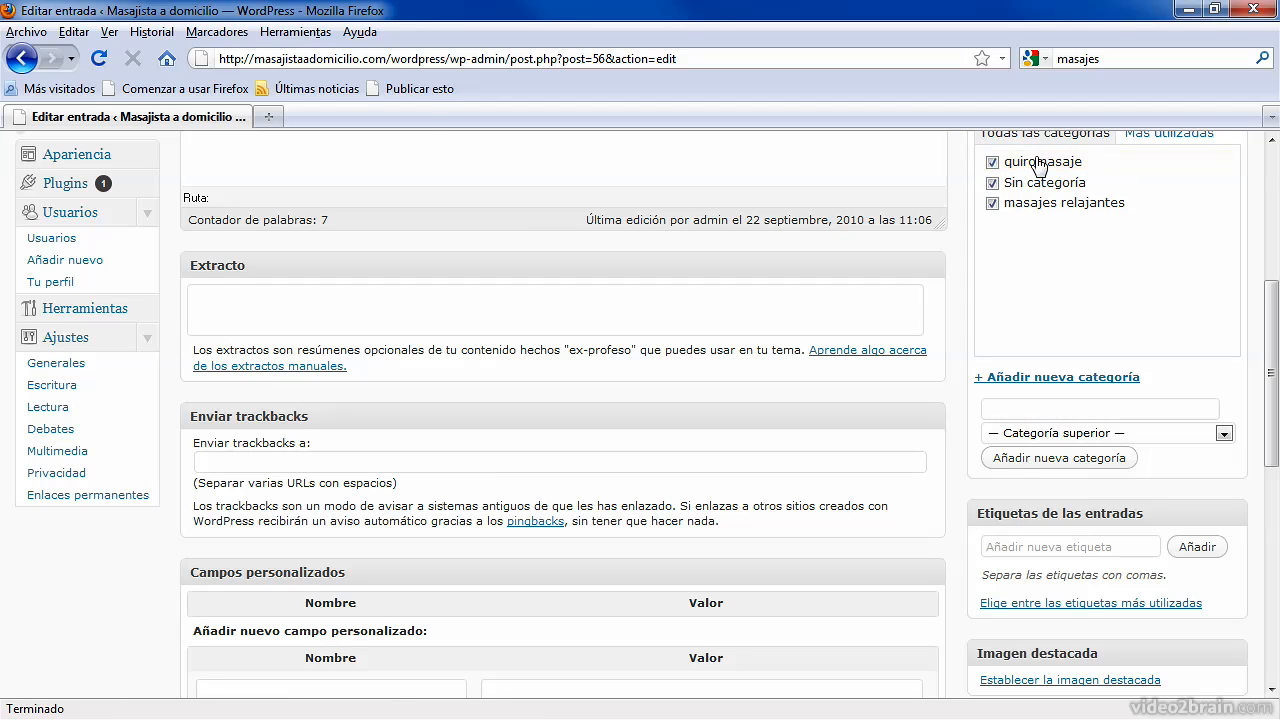
scroll(1259, 337, up, 5)
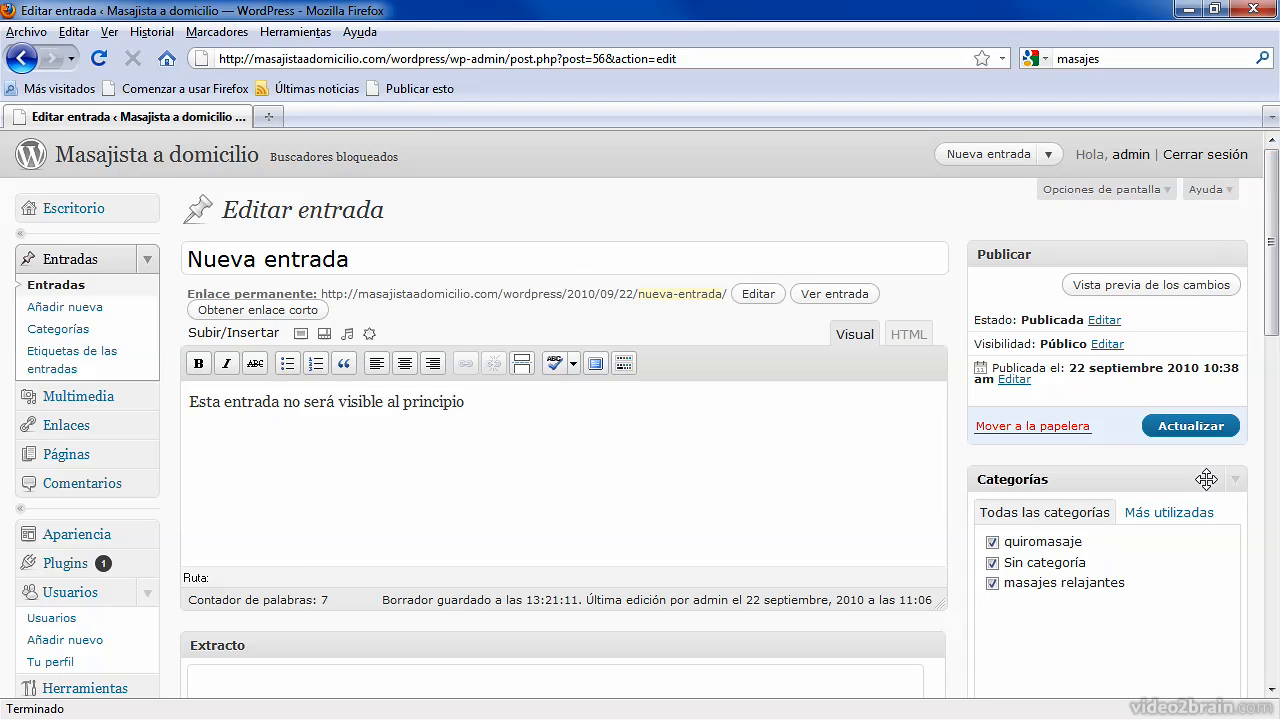
- Create a new category "teoría" from the post editor with "quiromasaje" as its parent category
scroll(1206, 479, down, 5)
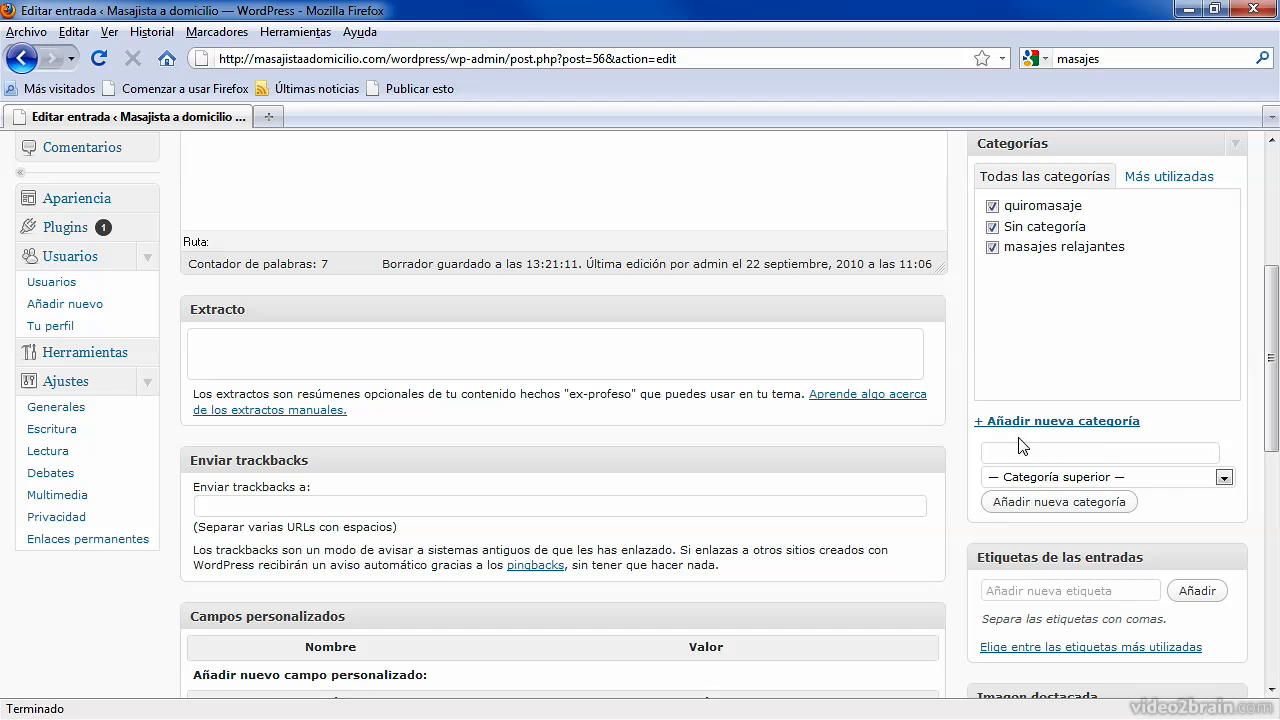
click(1070, 477)
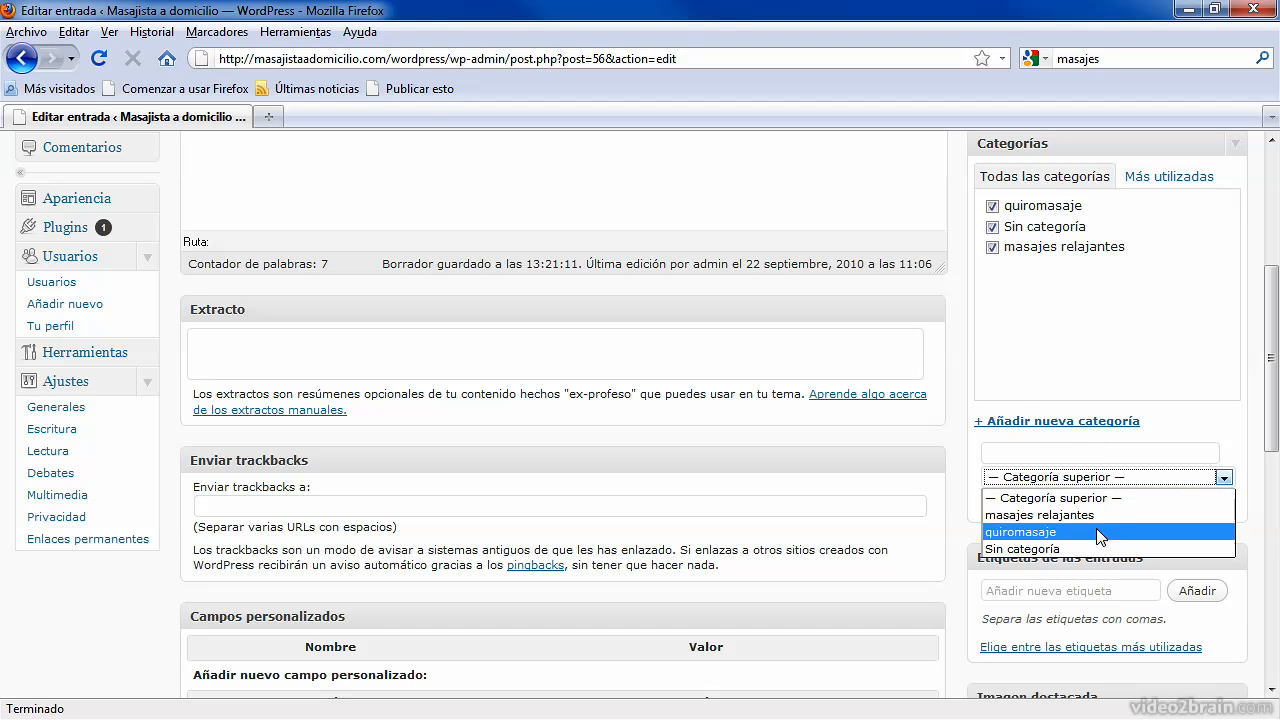
click(1063, 456)
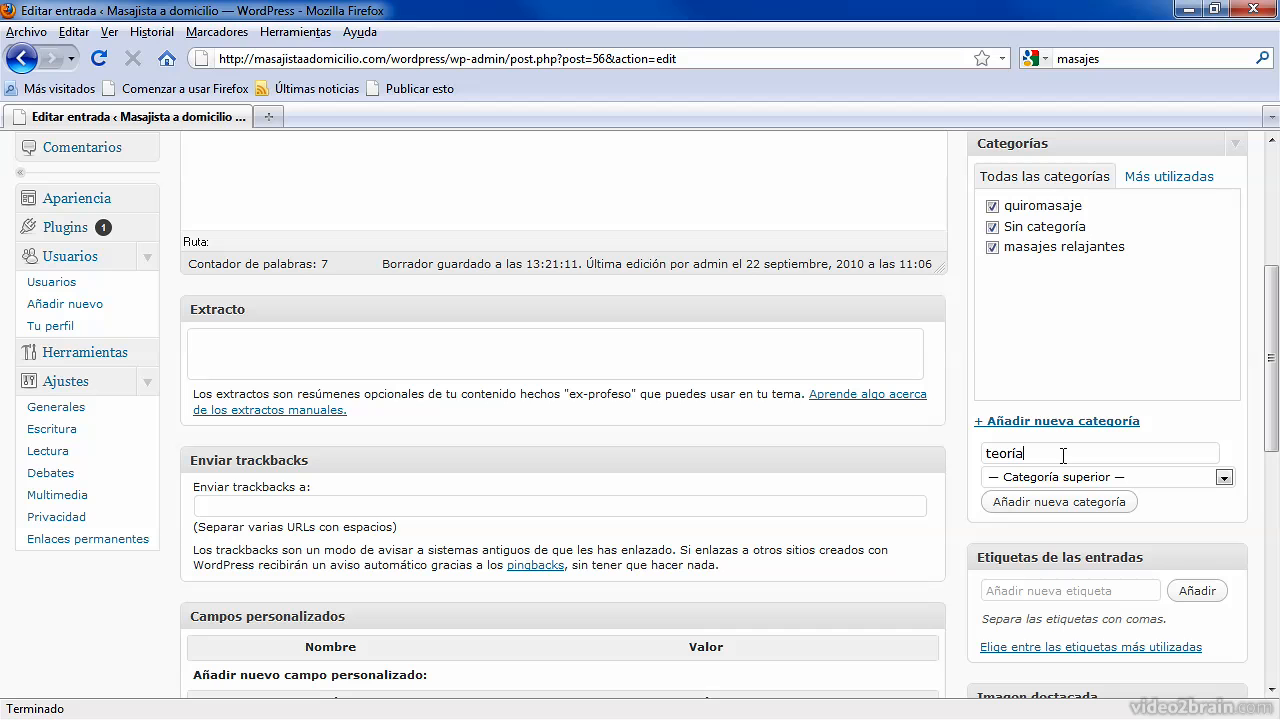
click(1069, 478)
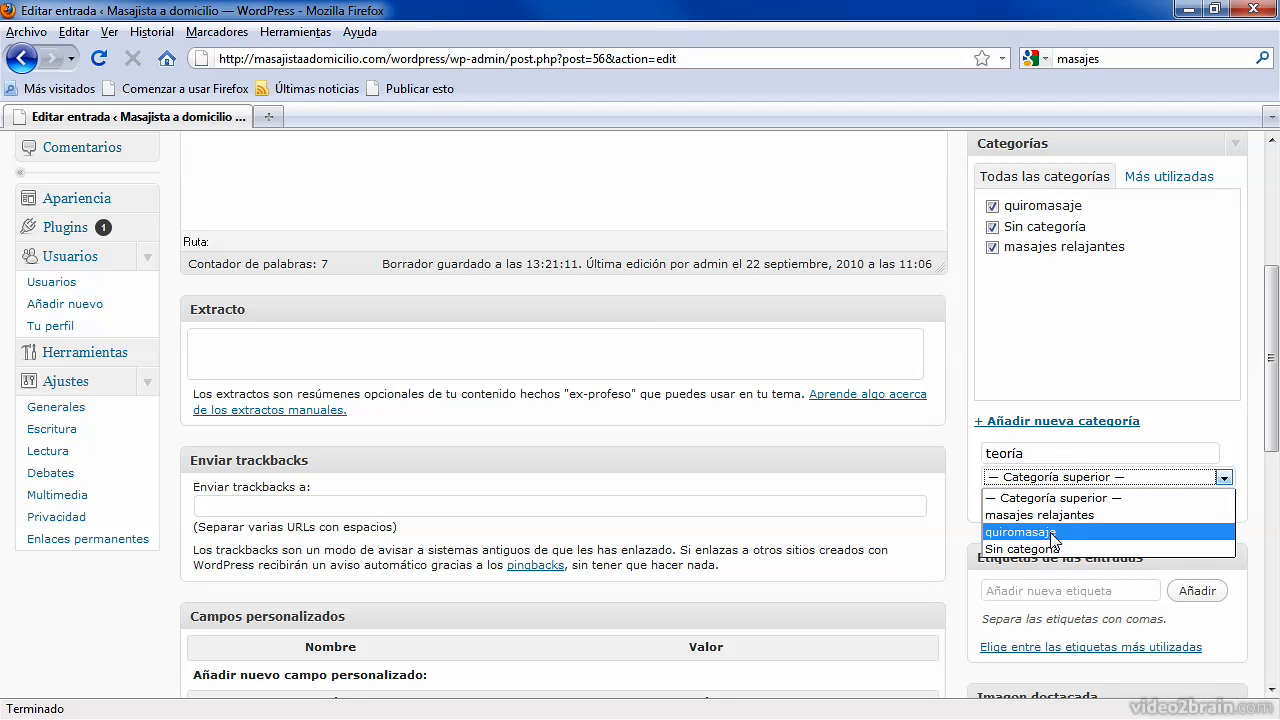
click(1053, 532)
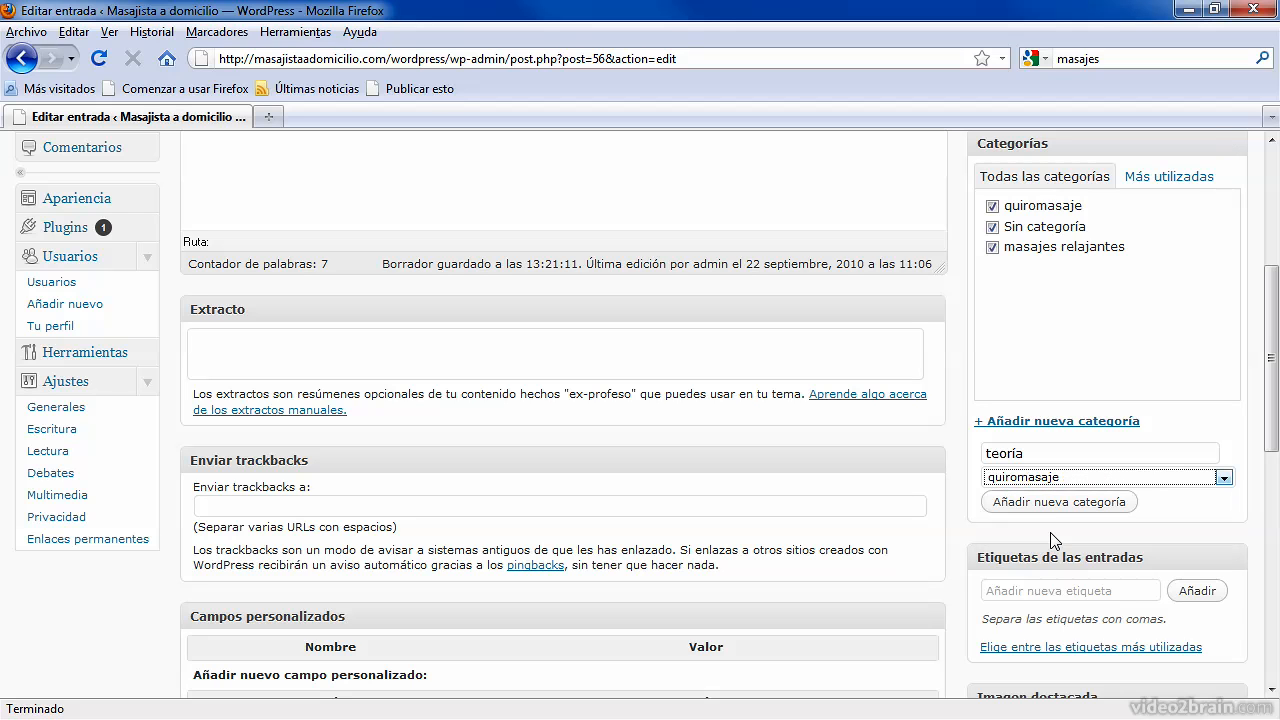
click(1045, 507)
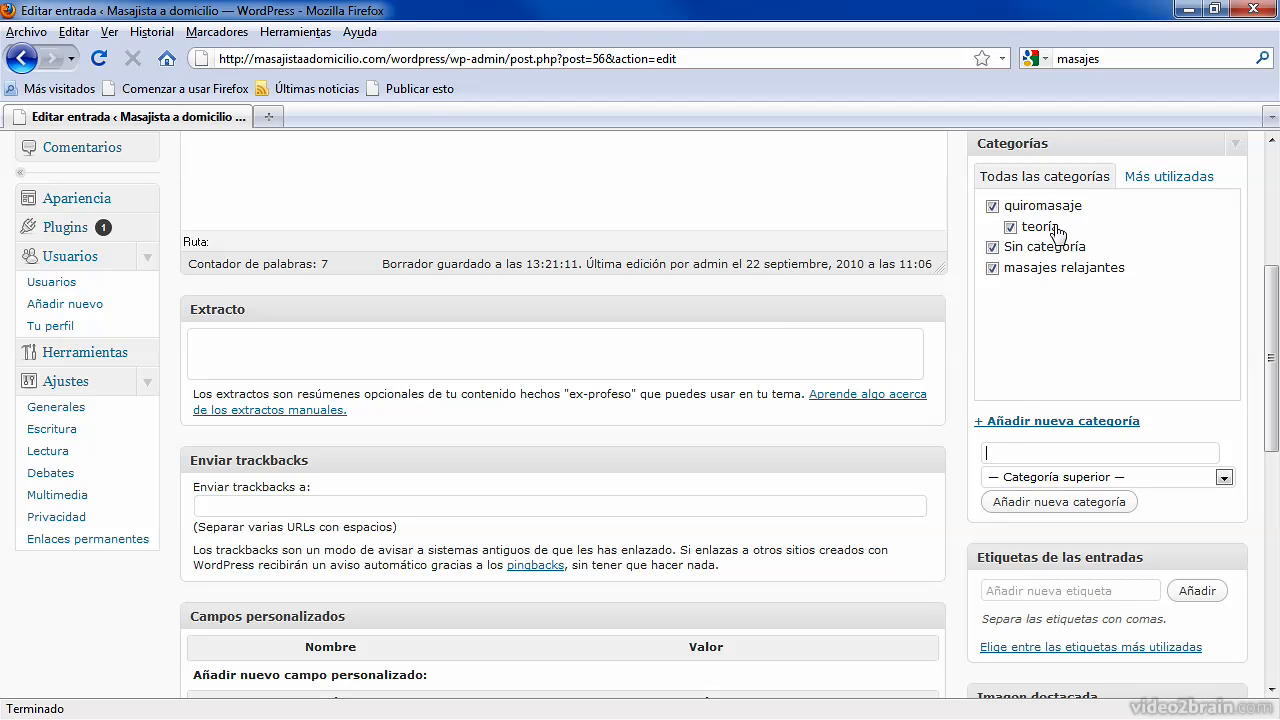
scroll(1273, 305, up, 2)
scroll(1273, 305, up, 3)
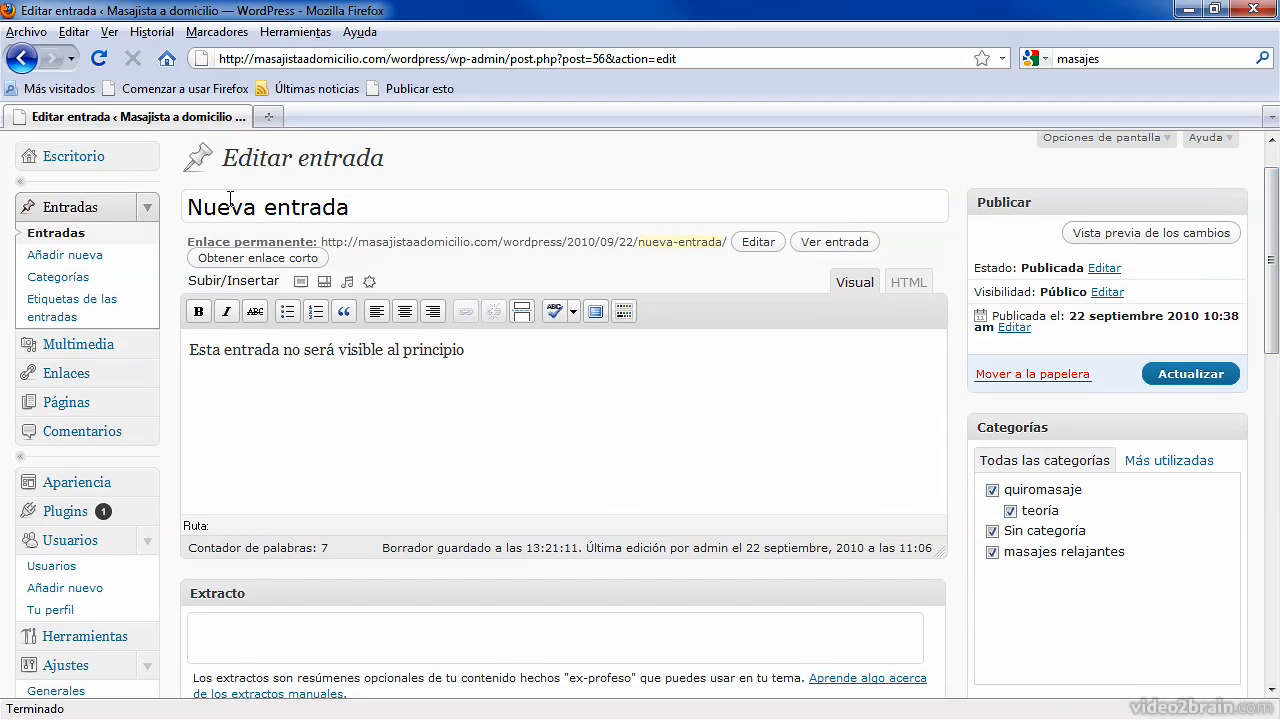
click(992, 490)
click(1010, 511)
click(992, 531)
click(992, 531)
click(1010, 511)
click(992, 490)
mouse_move(1272, 318)
mouse_down()
mouse_move(1272, 366)
mouse_move(1272, 310)
mouse_up()
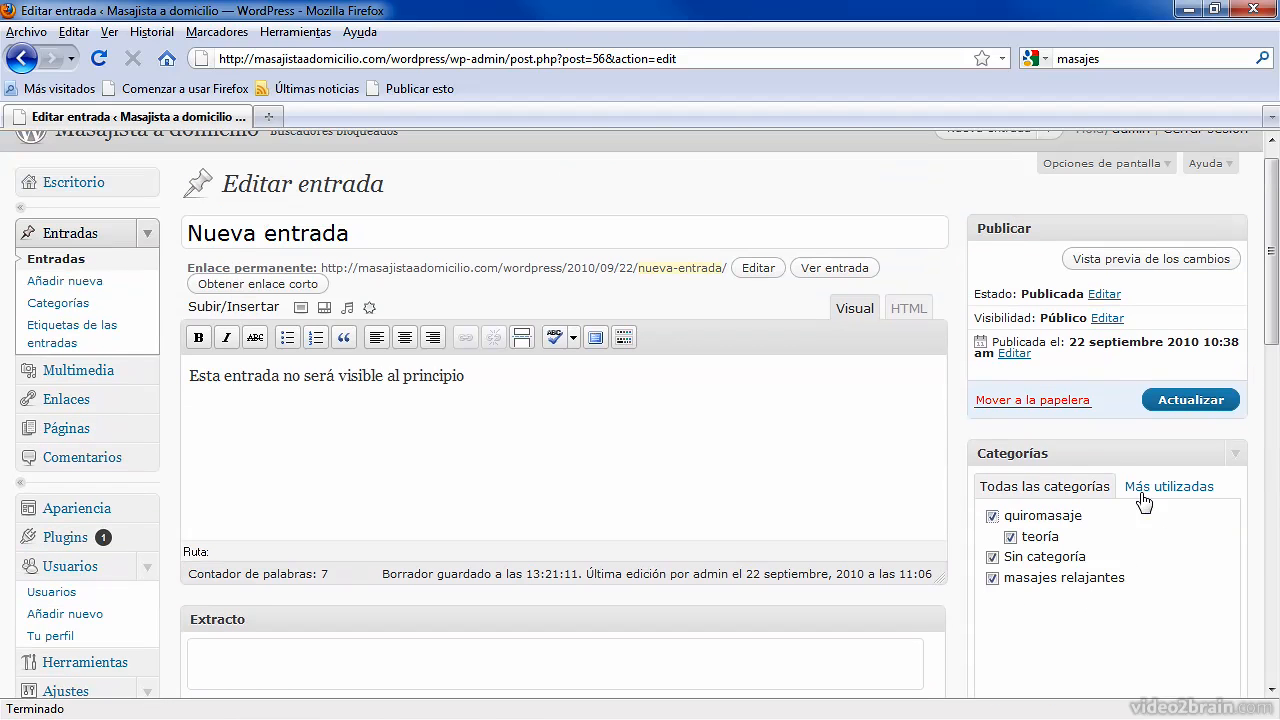
- Rename the category "masajes relajantes" to "relajantes" and save the update
click(69, 306)
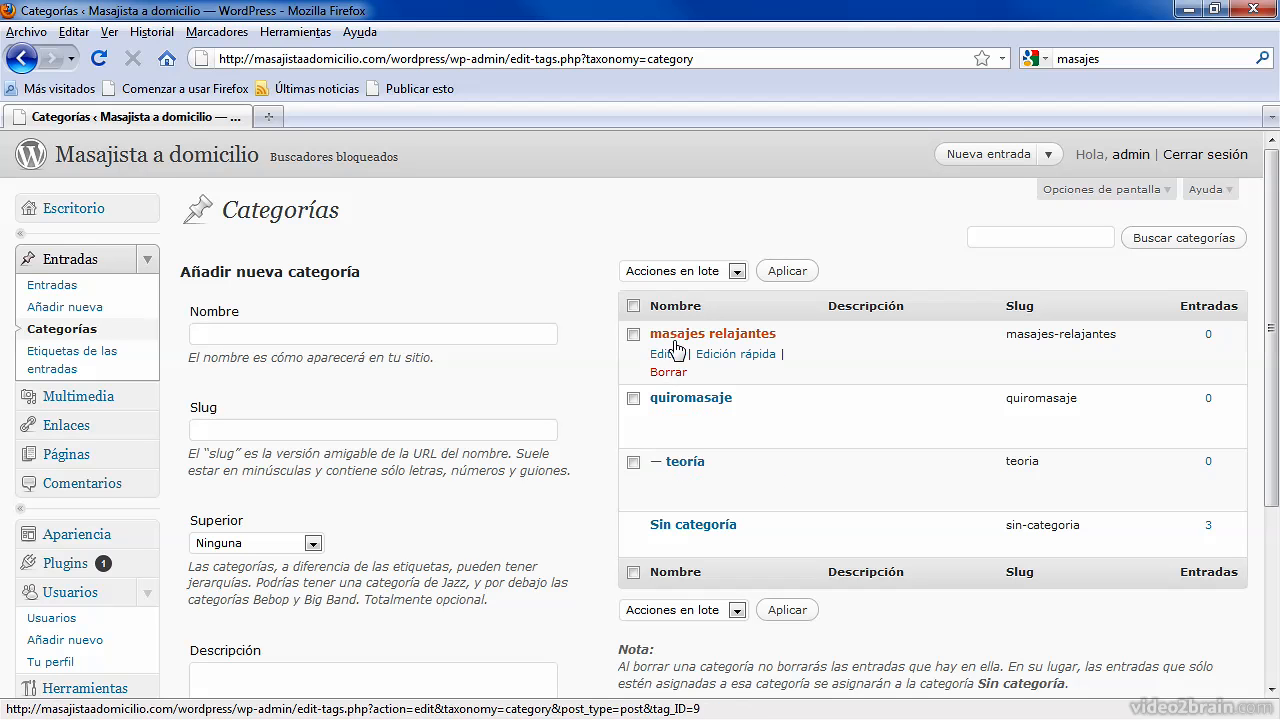
click(667, 356)
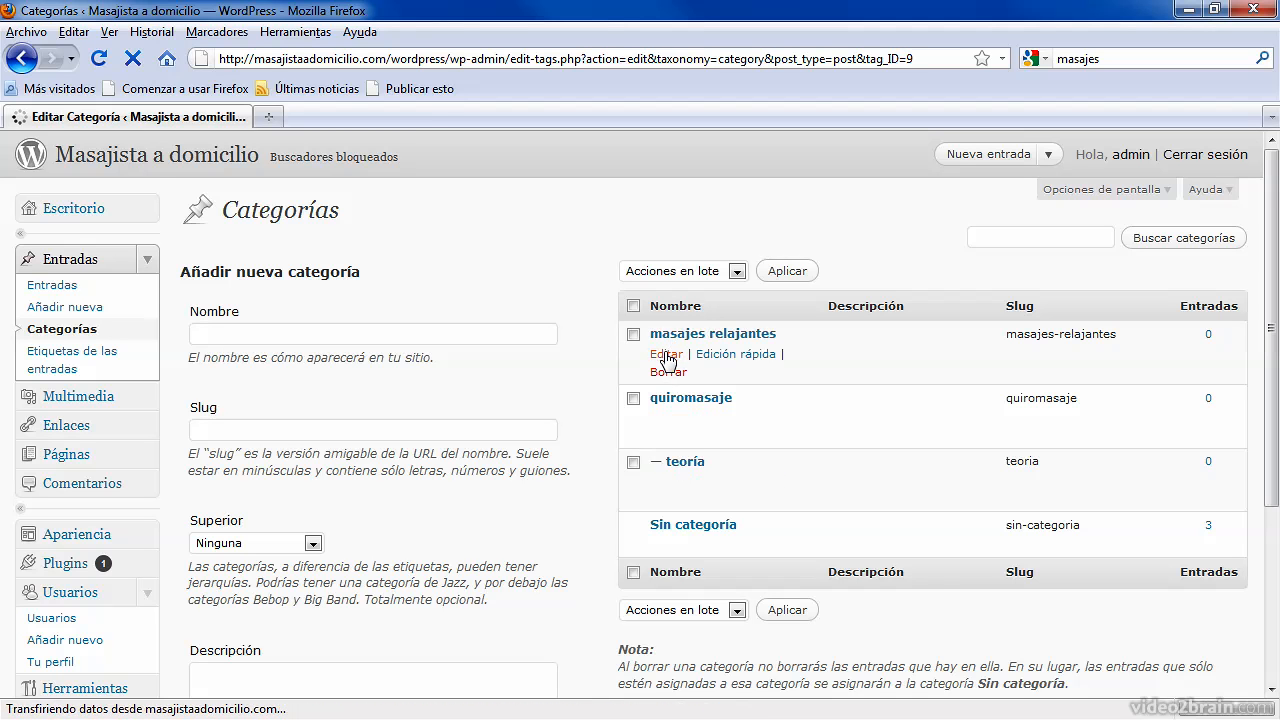
drag(469, 256, 301, 254)
key(BackSpace)
key(Delete)
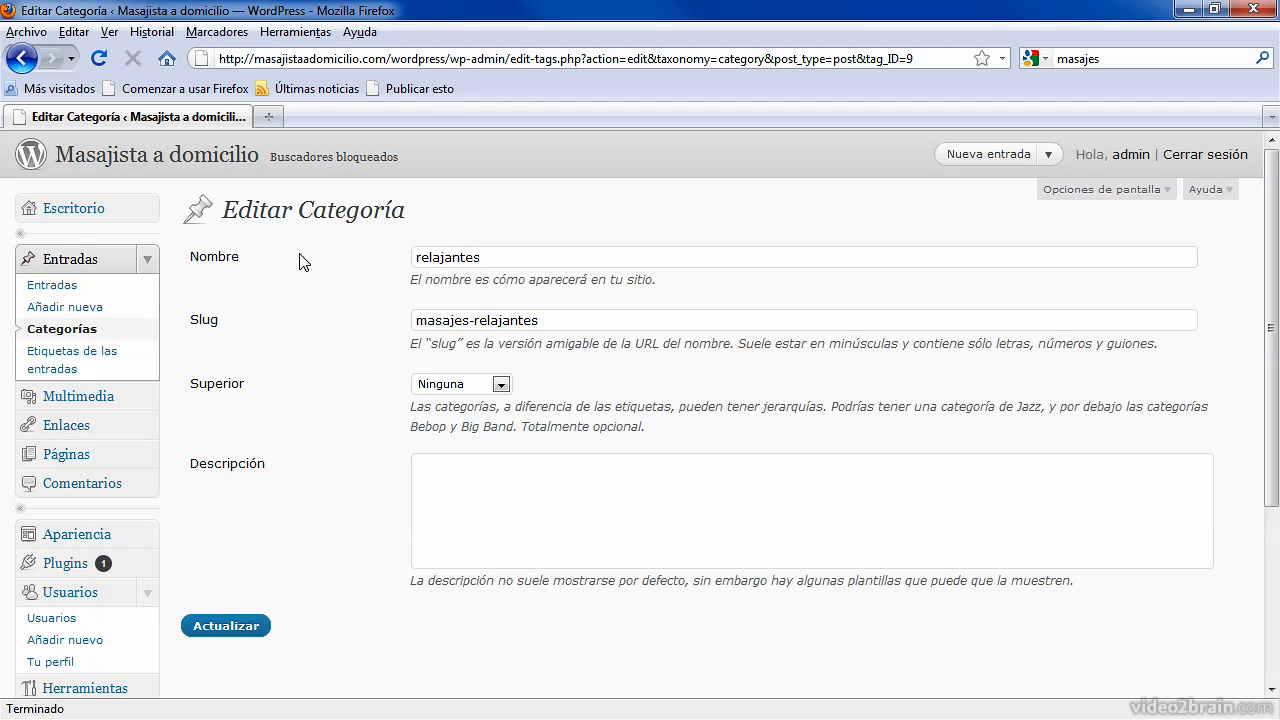
click(185, 636)
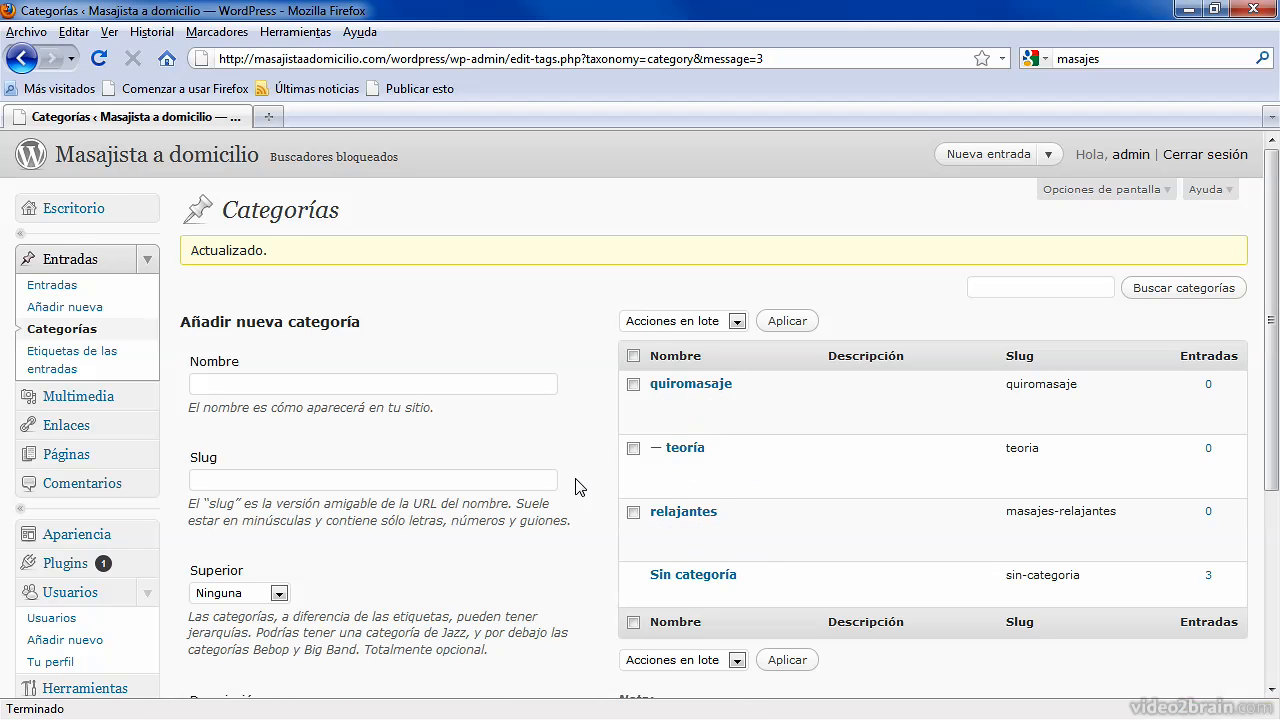
- Quick-edit the "relajantes" category, rename it "masajes-relajantes" and save the update
mouse_move(663, 528)
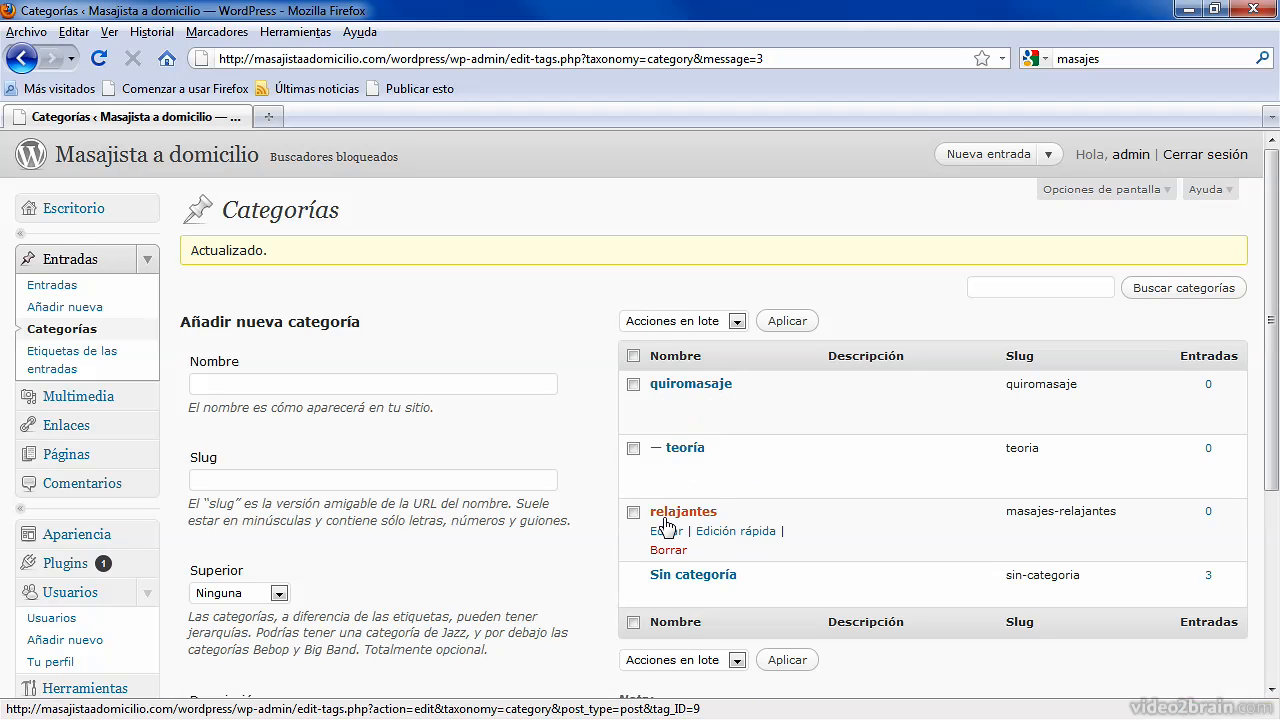
click(736, 532)
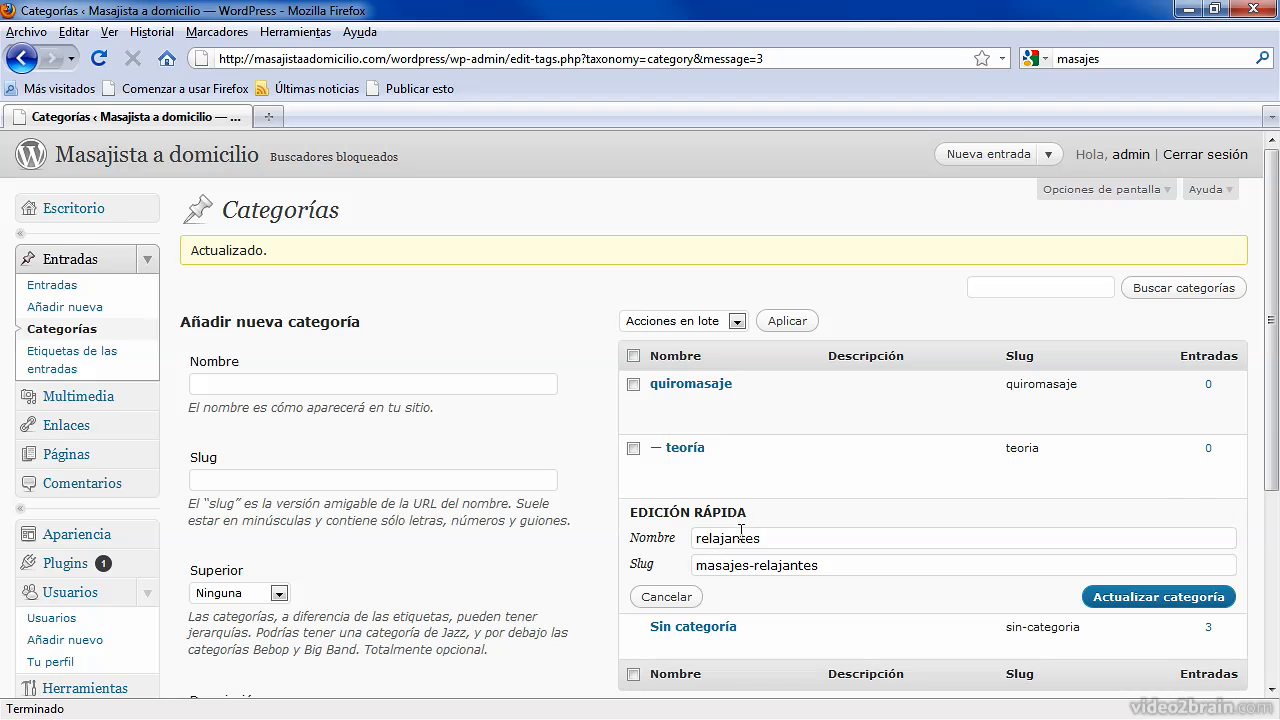
drag(1271, 390, 1273, 424)
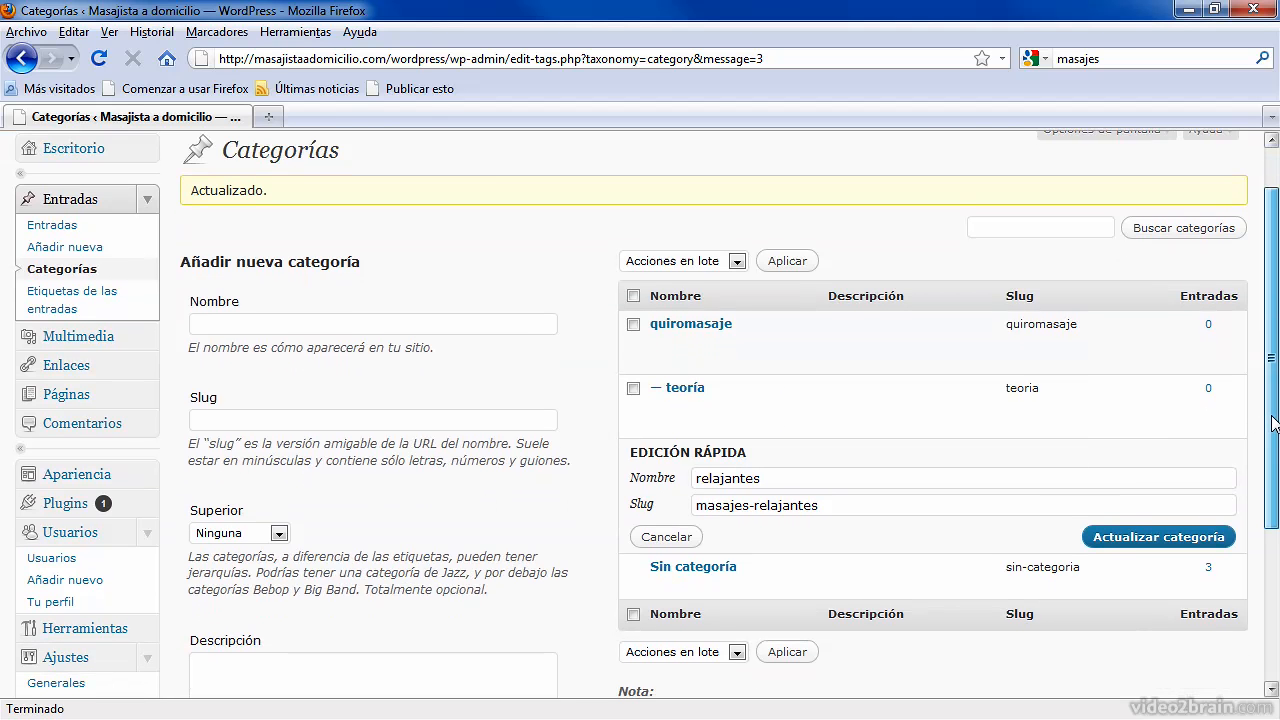
scroll(921, 453, down, 1)
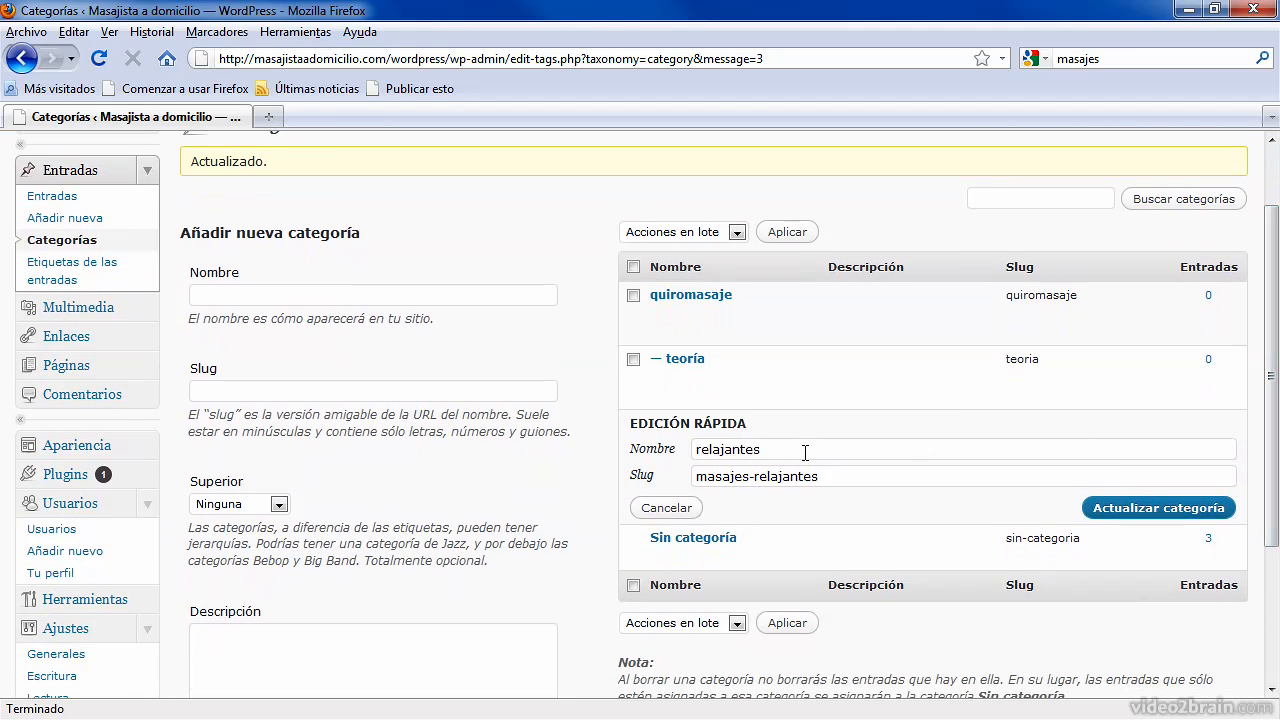
double_click(797, 447)
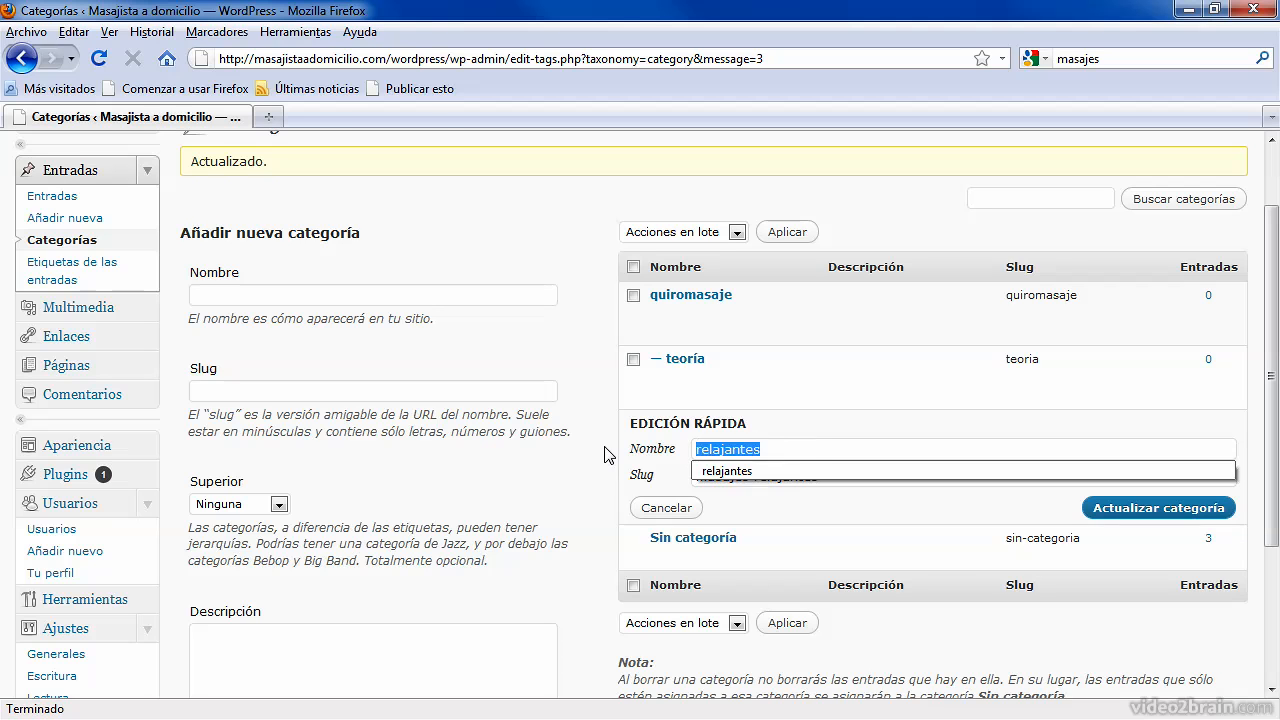
text(msa)
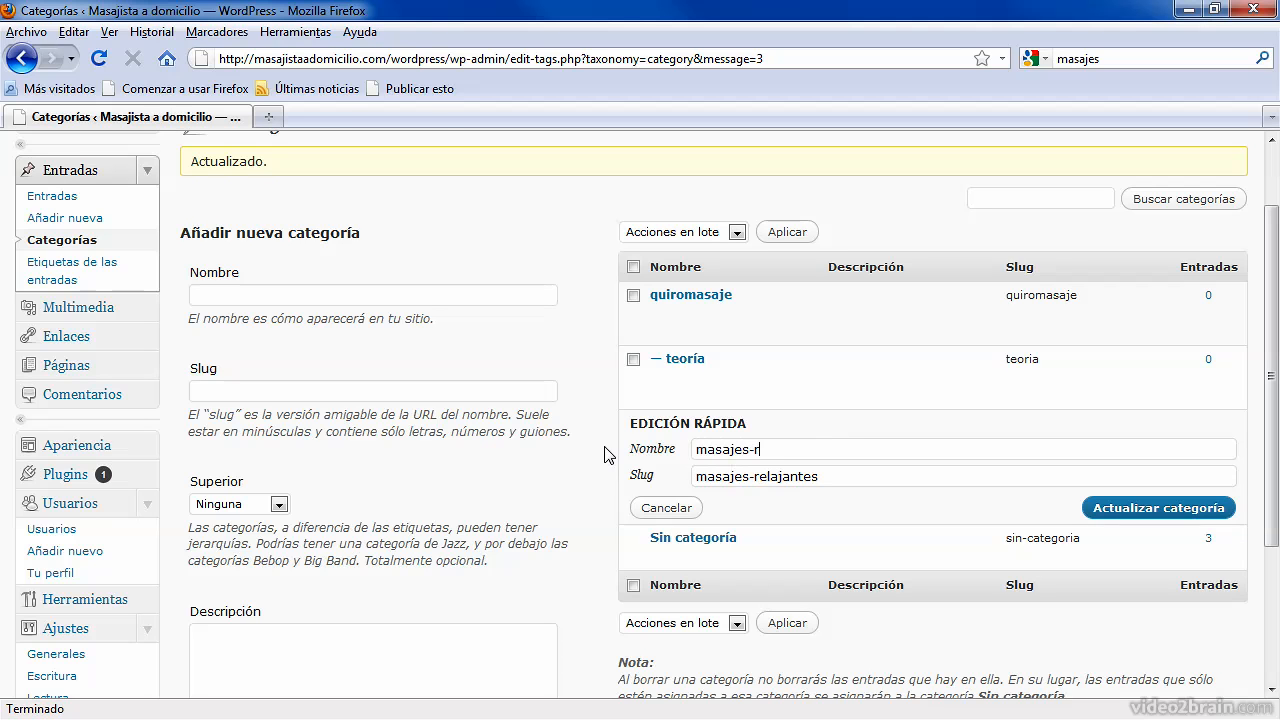
text(ajes-relajantes)
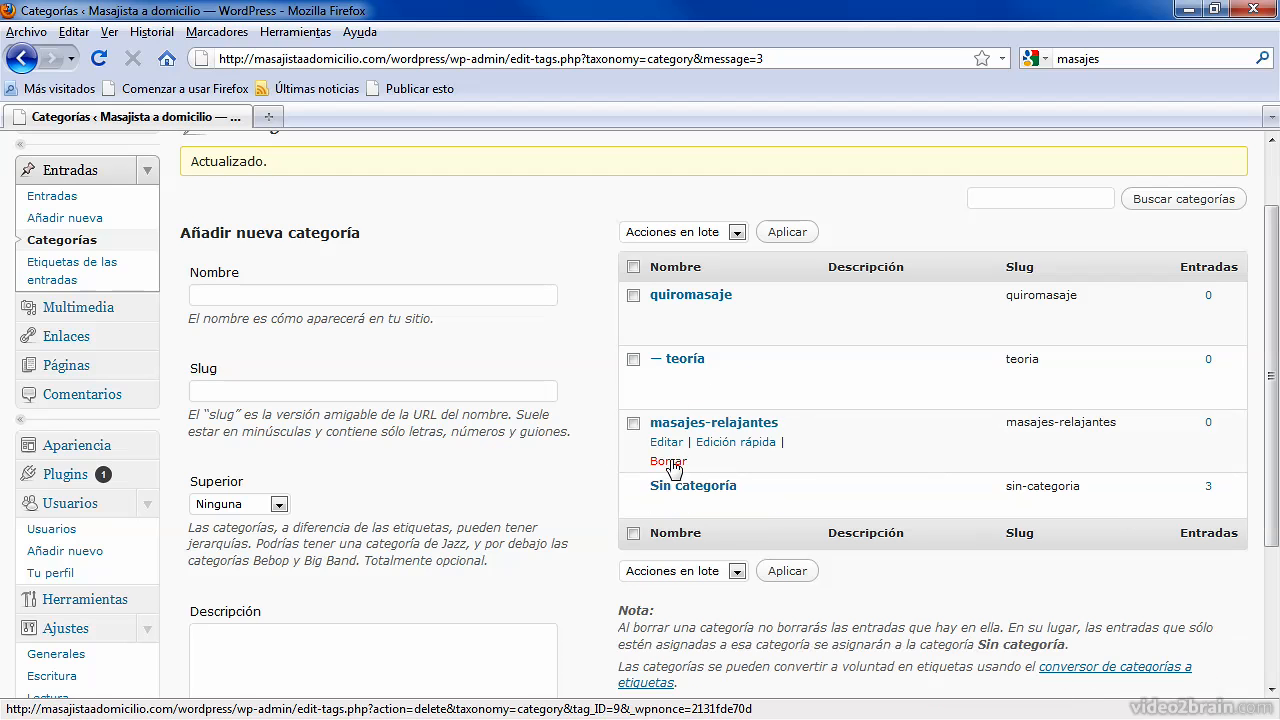
- Delete the category "masajes-relajantes" and accept the permanent deletion
click(670, 461)
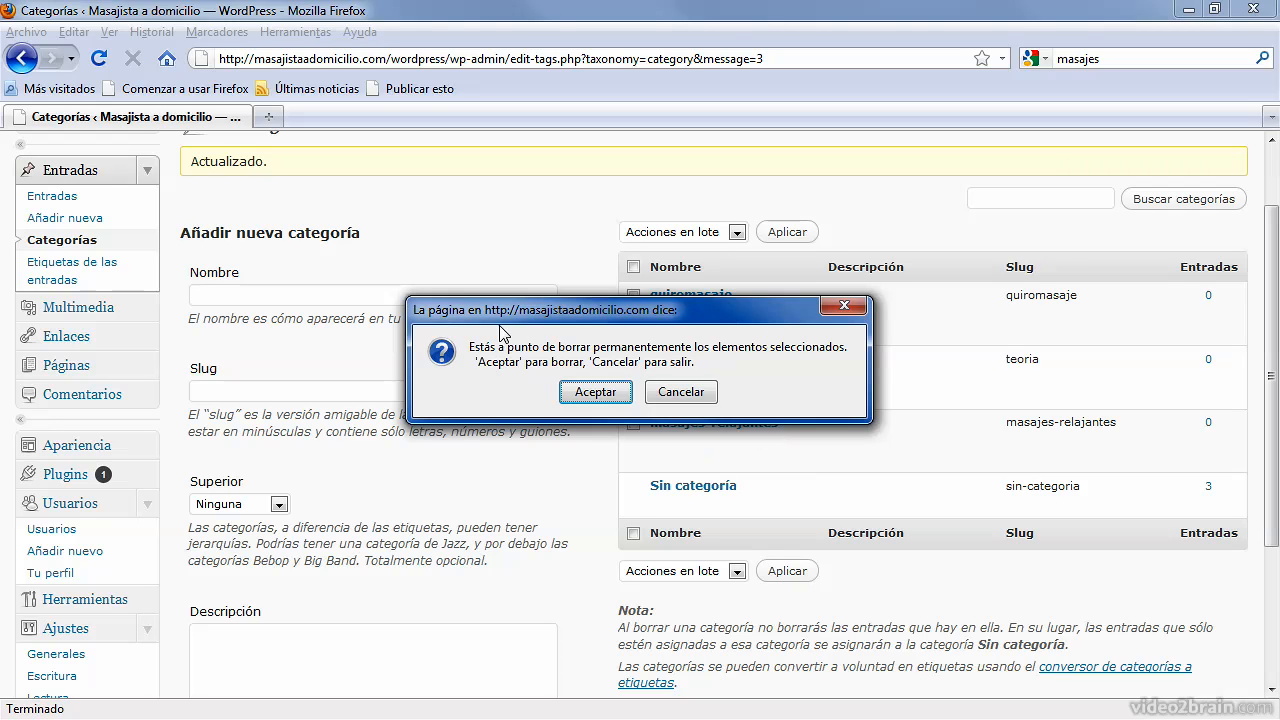
click(595, 392)
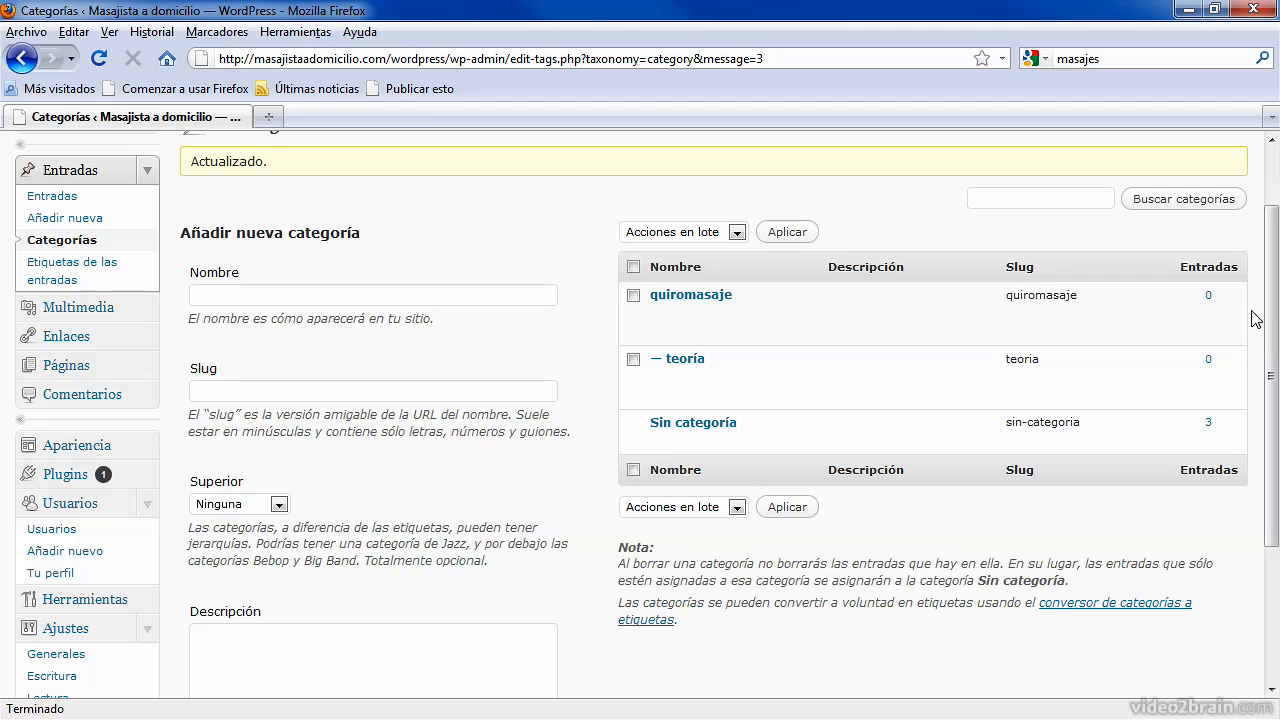
- Open the public blog home page in a new tab and go to the "¡Hola mundo!" post
drag(1270, 314, 1275, 263)
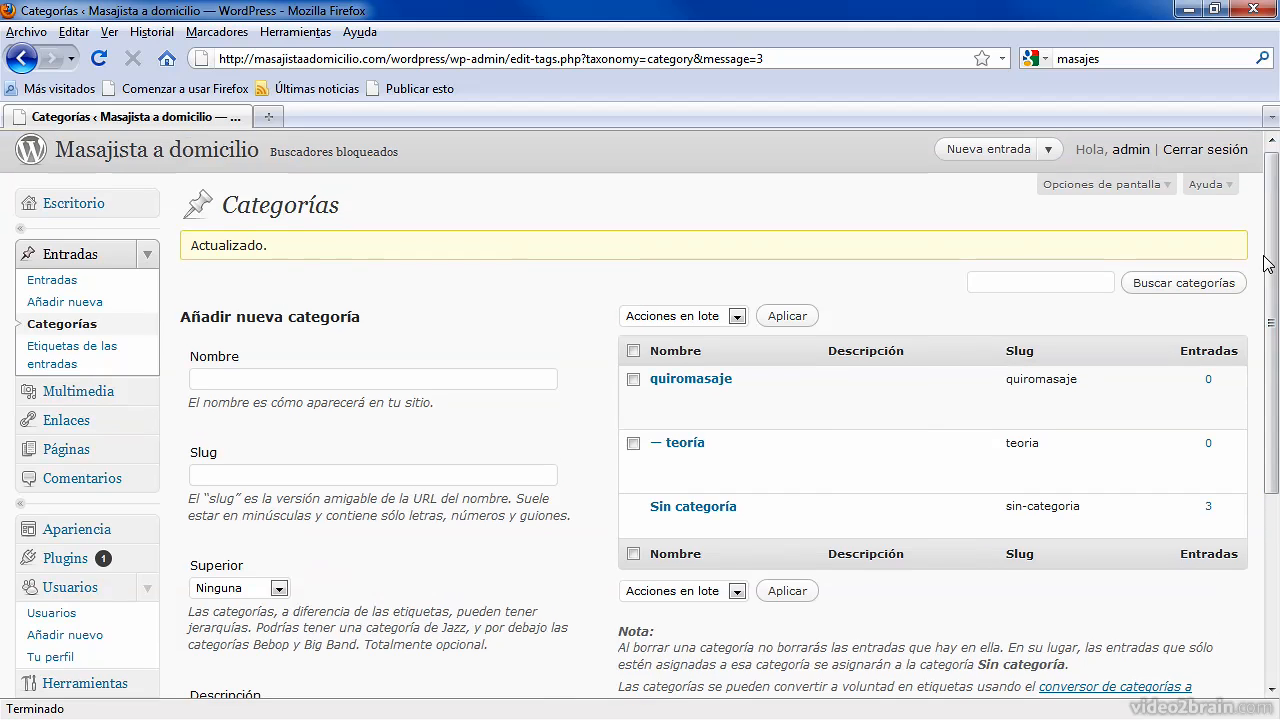
right_click(66, 139)
click(183, 182)
click(300, 117)
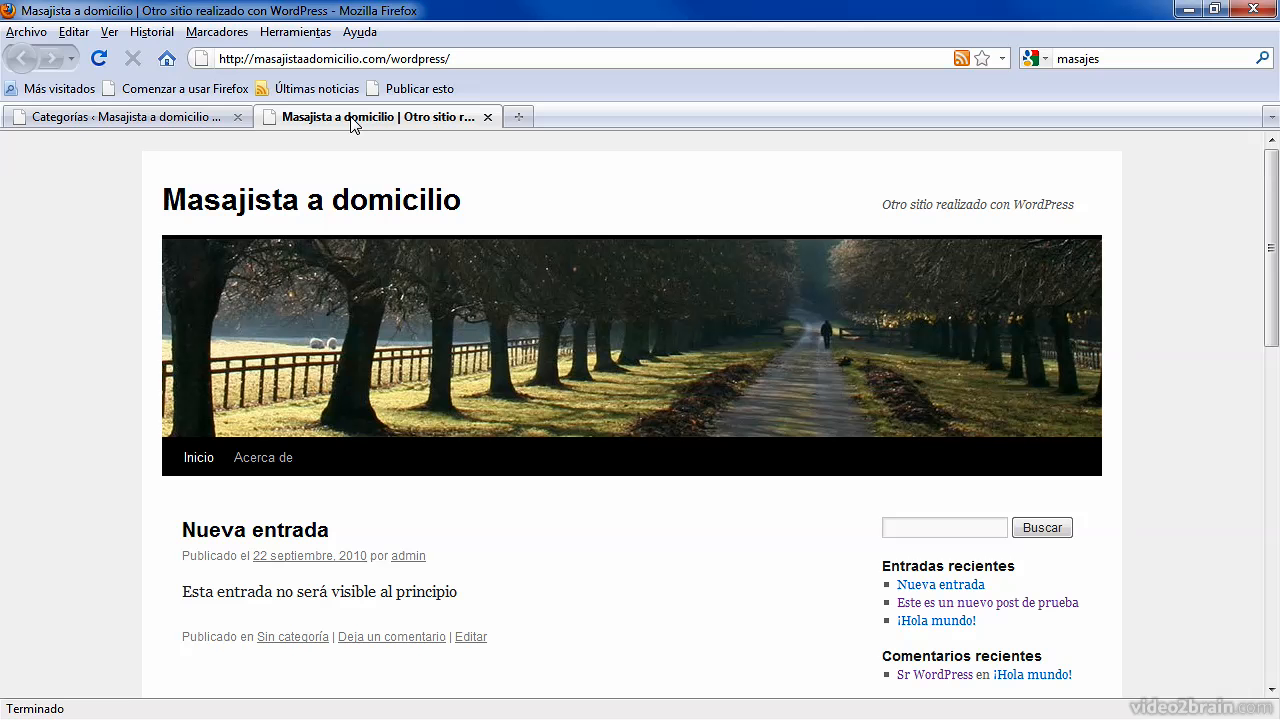
scroll(1258, 260, down, 4)
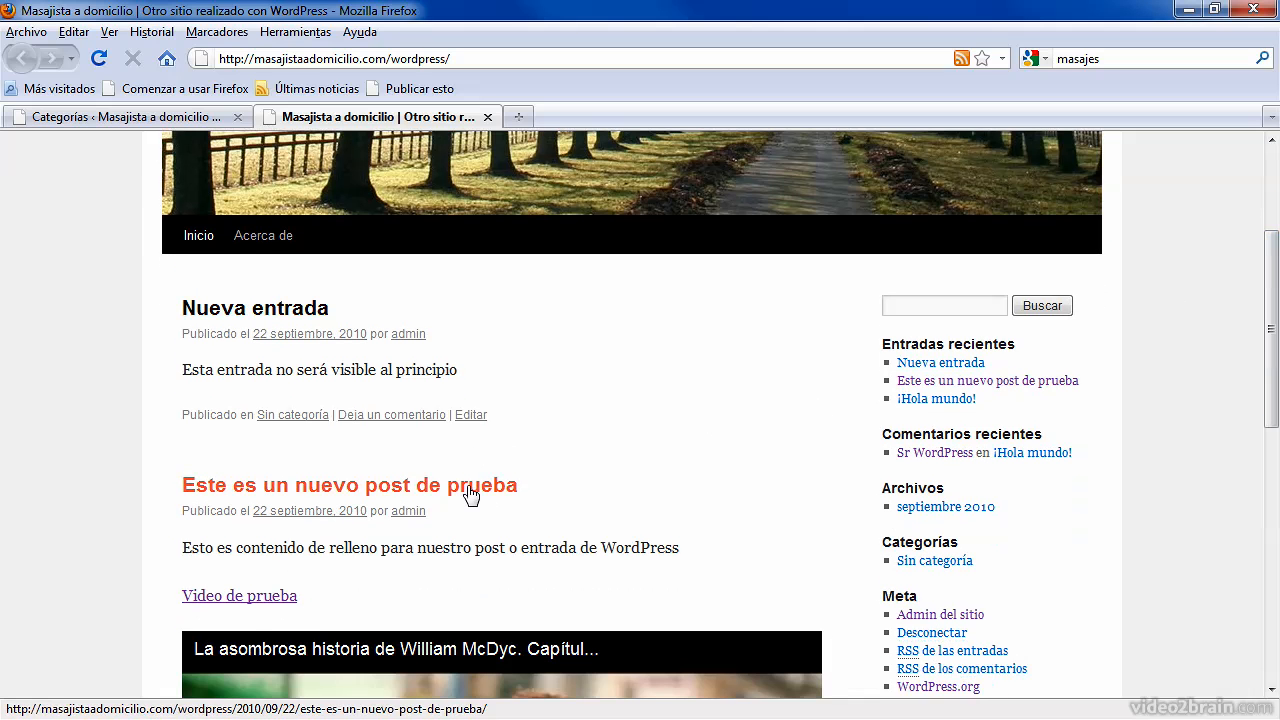
drag(1270, 280, 1250, 494)
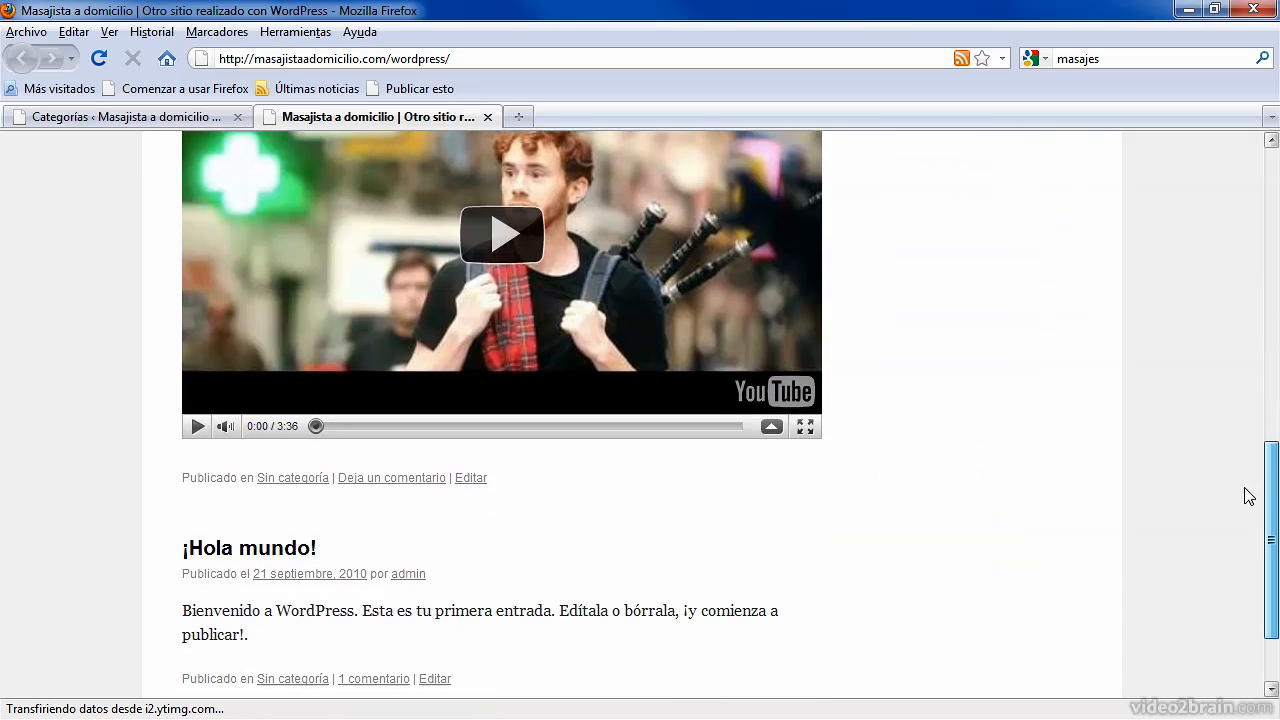
click(210, 562)
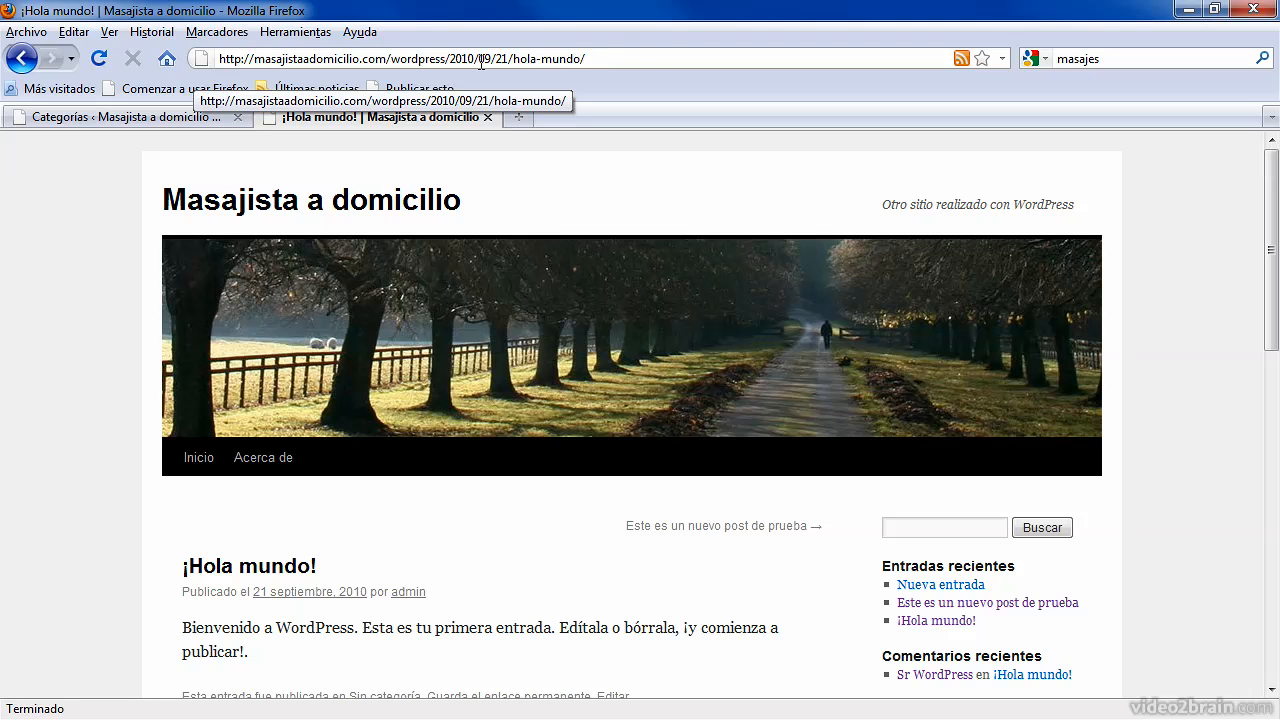
- Open the "Sin categoría" archive from the post's sidebar and compare it with the category list in the administration area
drag(1266, 160, 1256, 326)
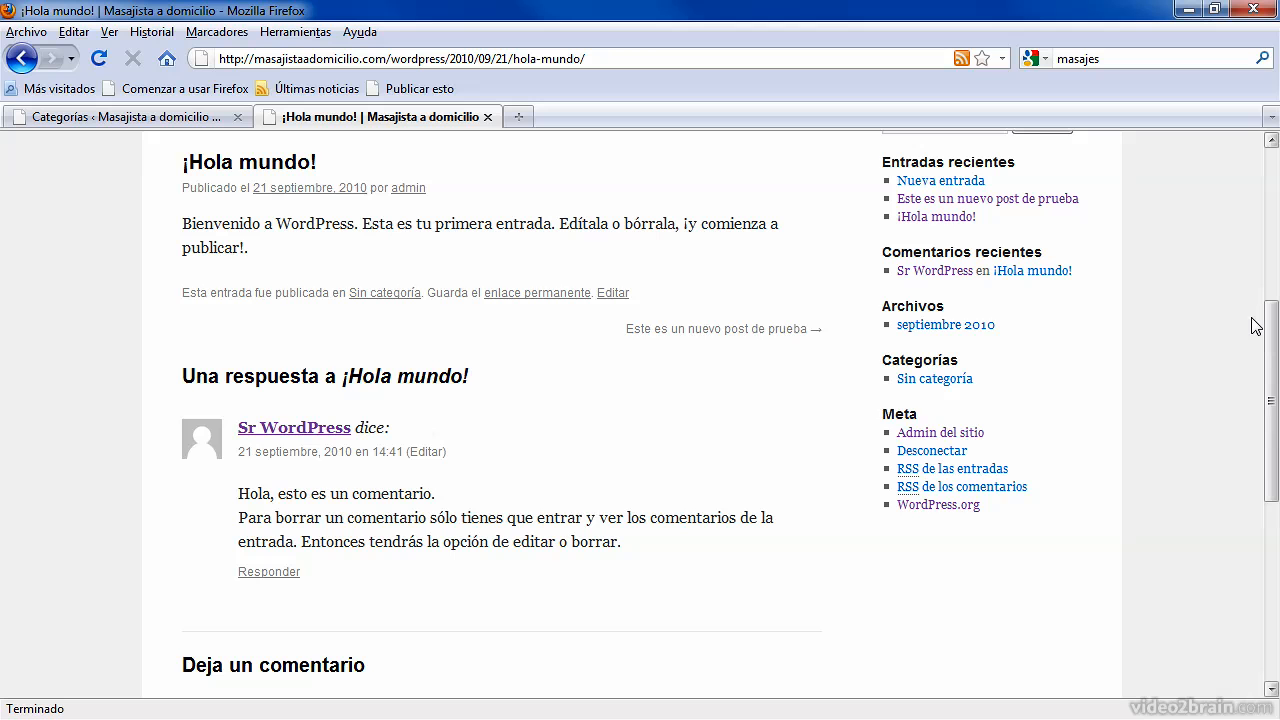
scroll(1258, 328, up, 2)
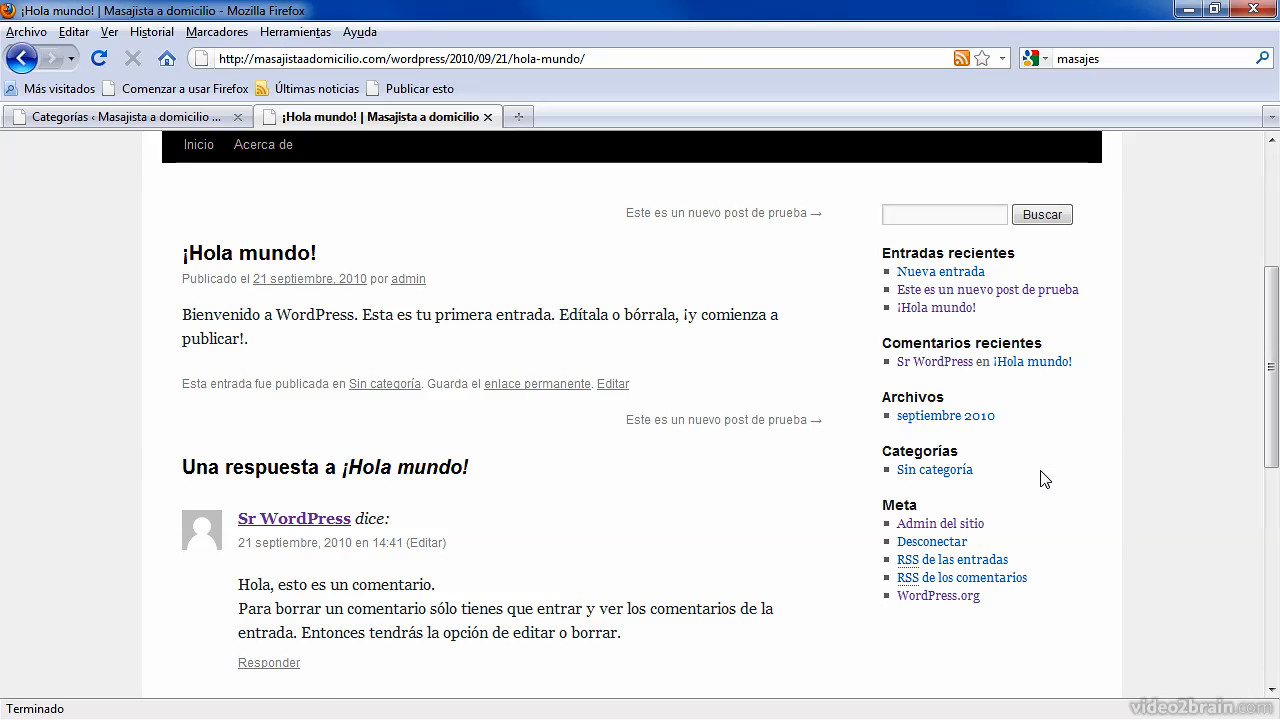
click(937, 470)
drag(1270, 180, 1245, 332)
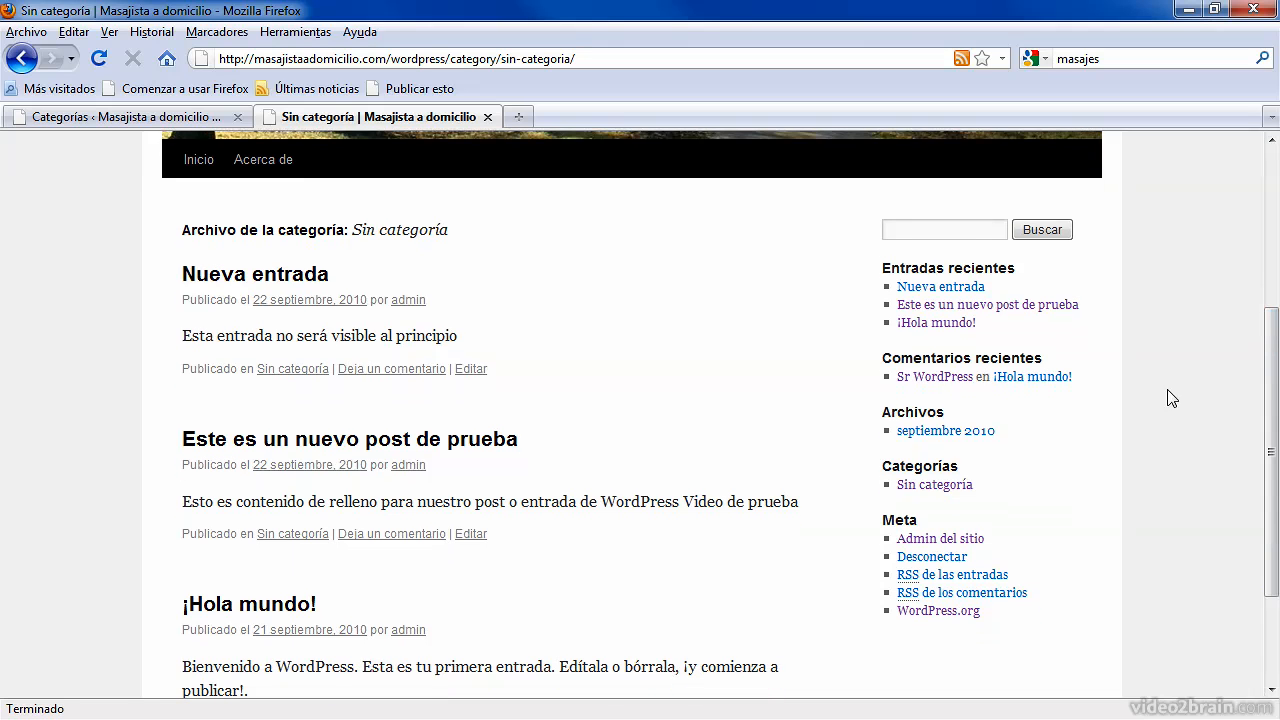
click(123, 116)
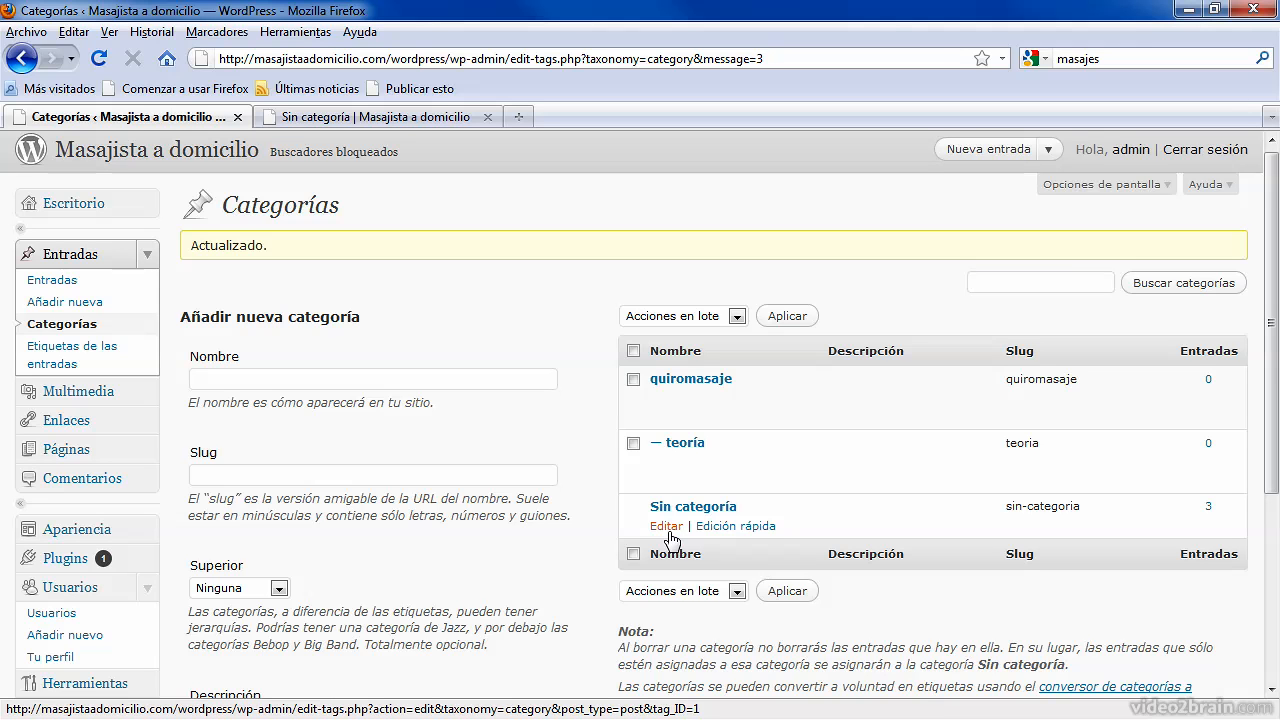
click(399, 121)
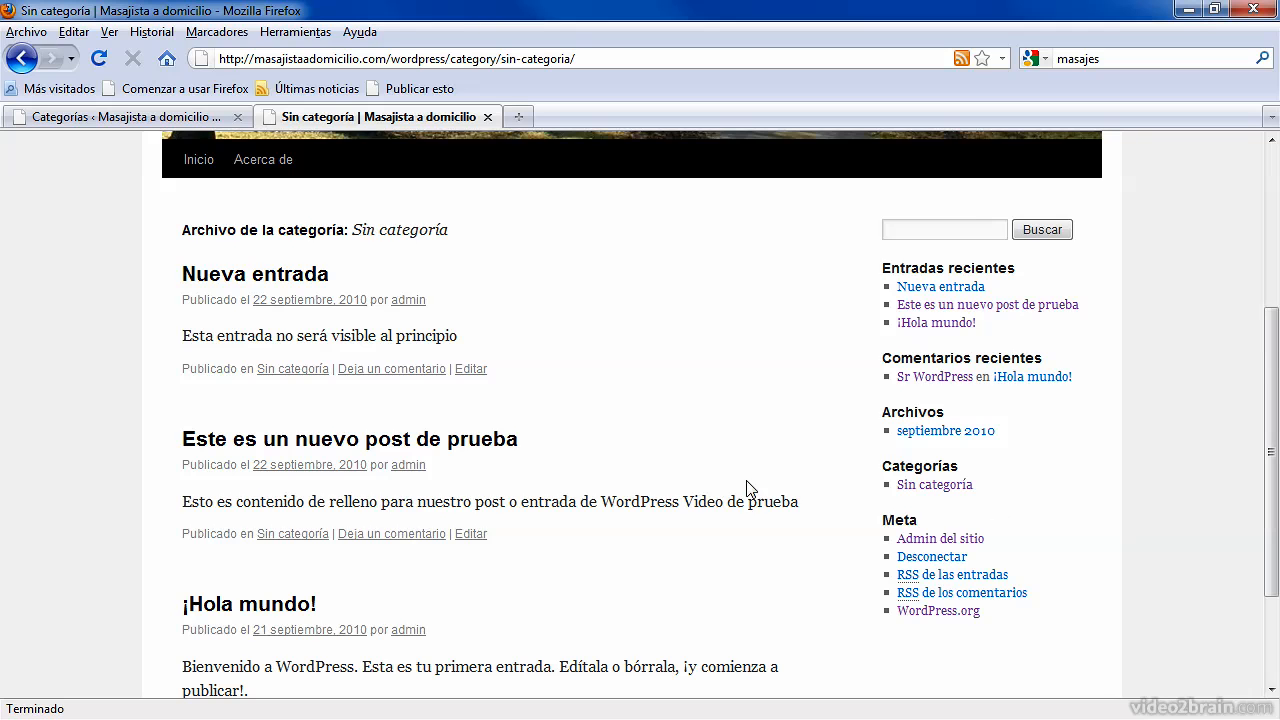
- Edit the post "Nueva entrada", replace its category "Sin categoría" with "quiromasaje" and update the post
click(125, 116)
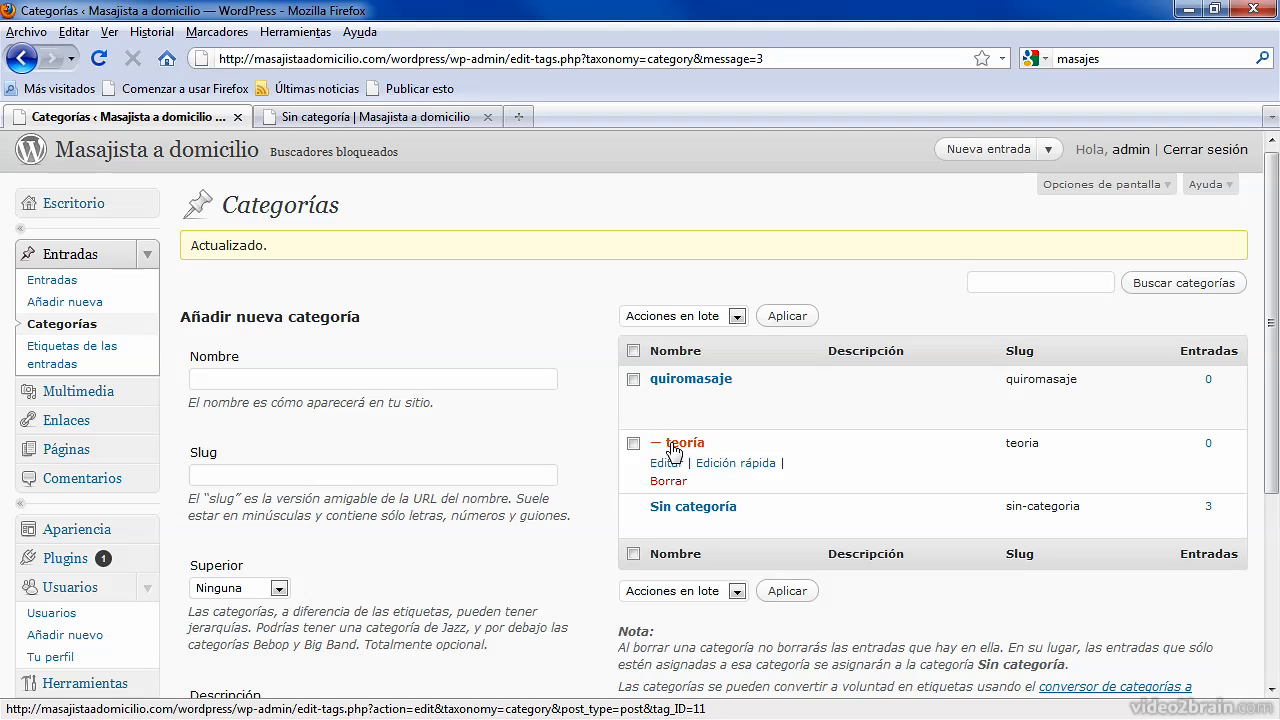
click(53, 284)
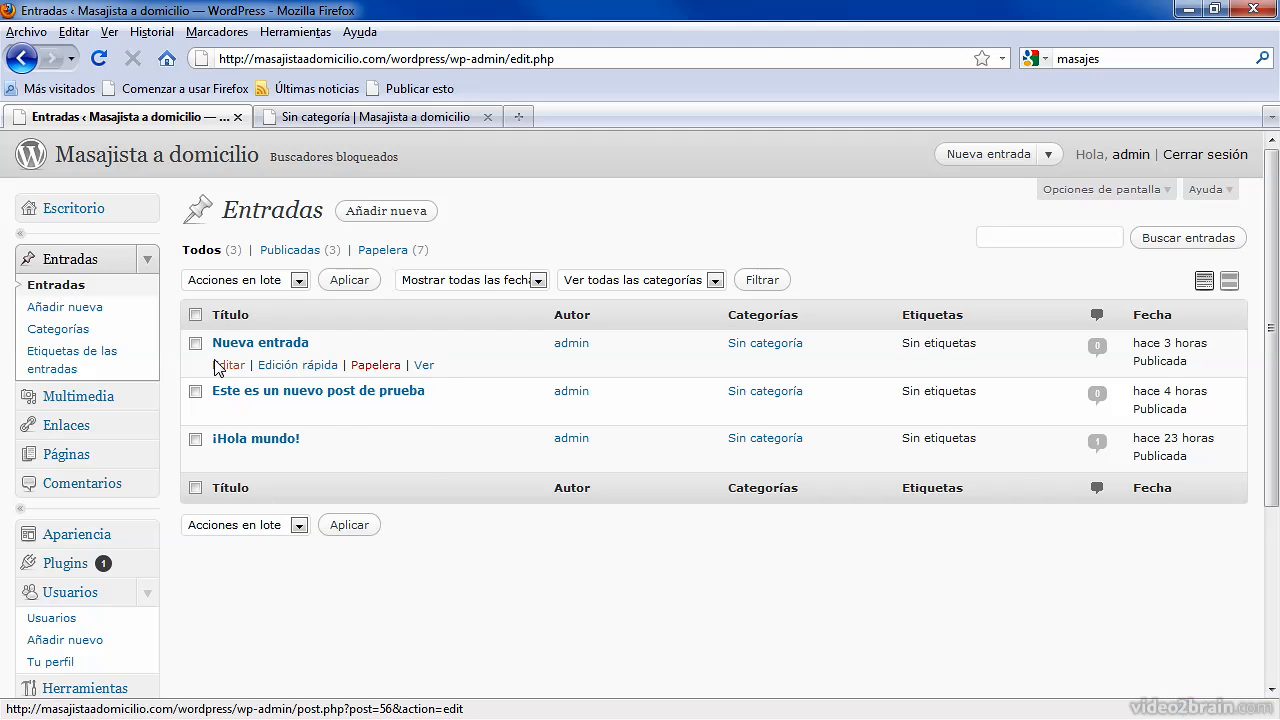
click(228, 368)
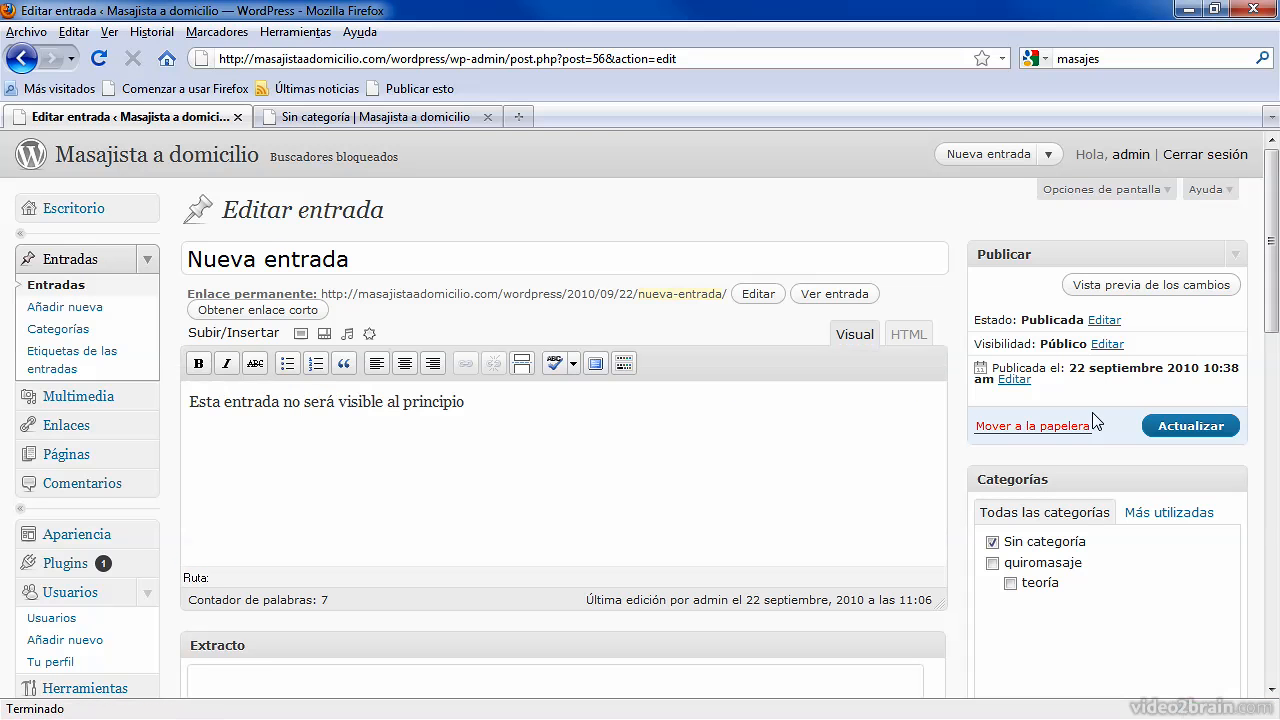
scroll(993, 323, down, 5)
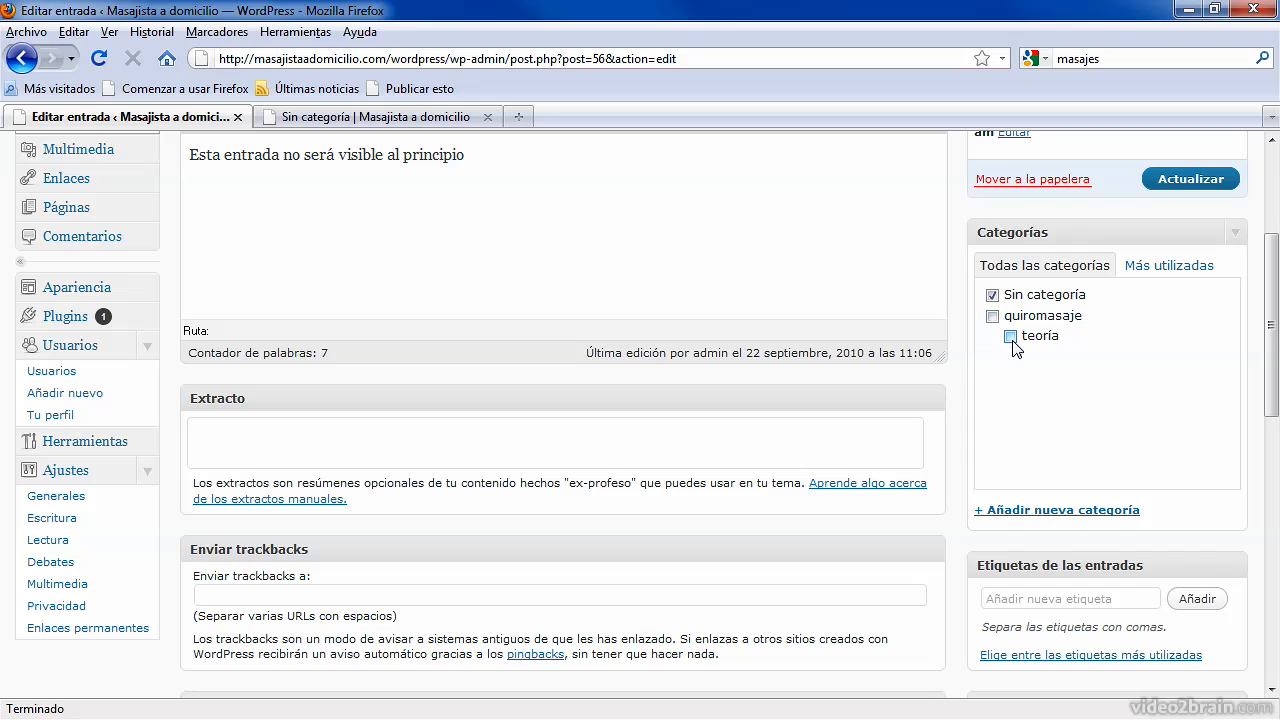
click(992, 317)
click(995, 297)
drag(1268, 297, 1275, 220)
click(1189, 384)
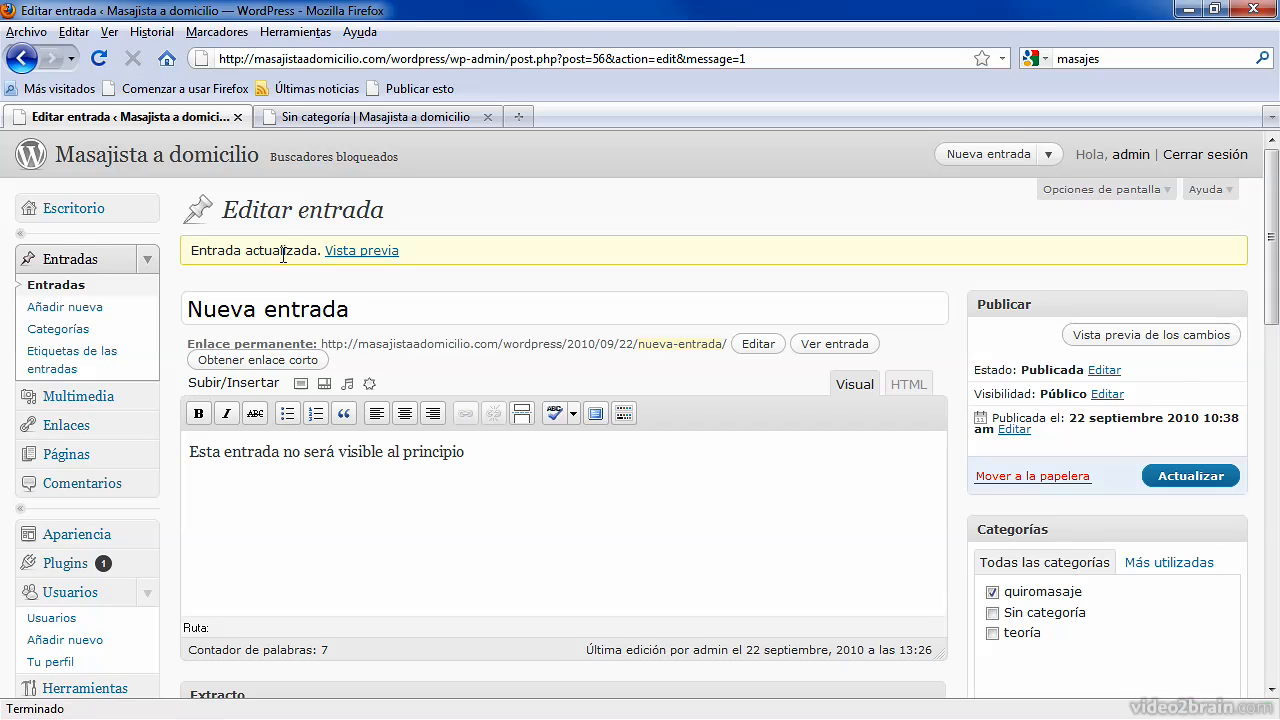
- Reopen the public blog home page, go to the "quiromasaje" category archive and examine the category part of its web address
click(294, 120)
scroll(537, 349, up, 4)
click(537, 349)
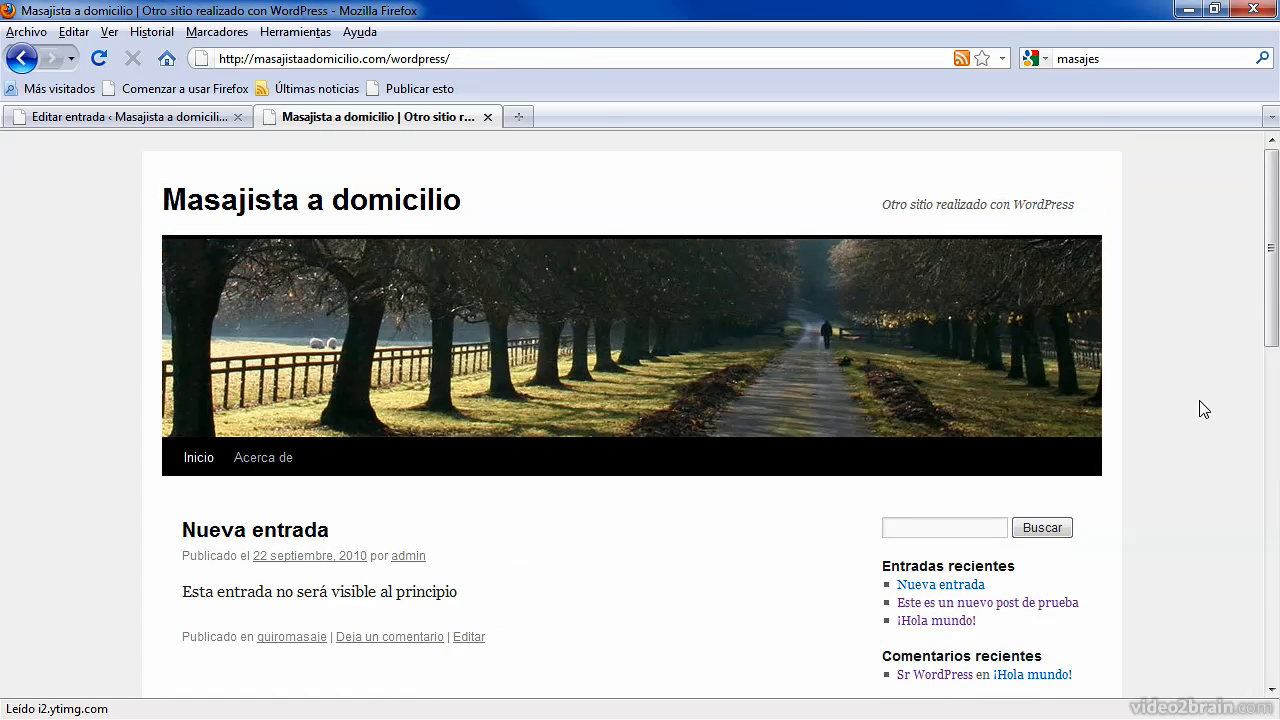
drag(1270, 188, 1262, 330)
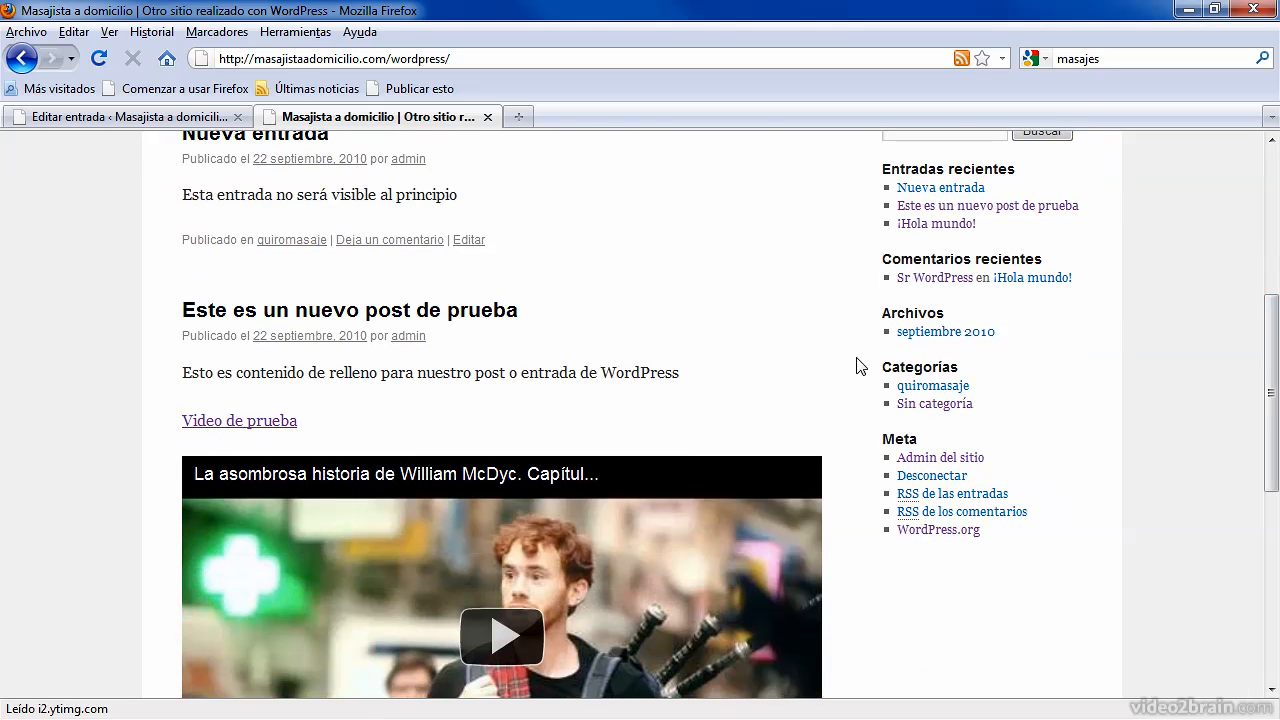
click(920, 386)
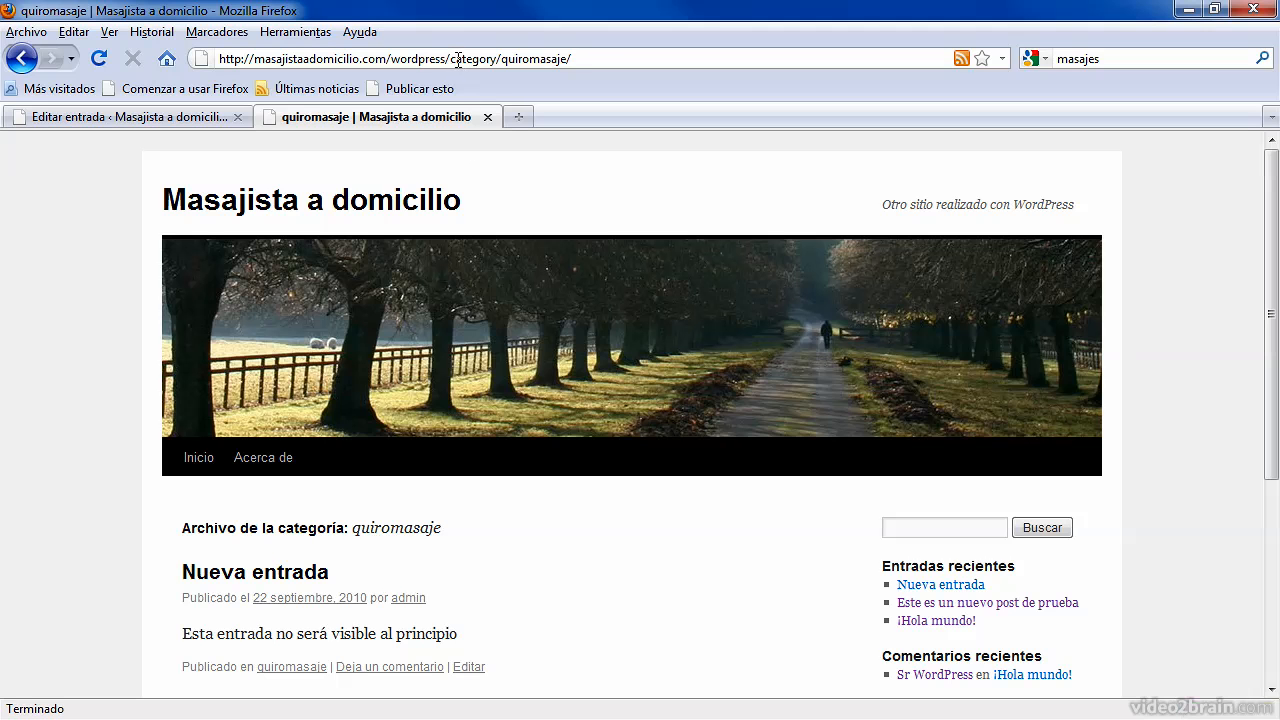
drag(457, 60, 608, 58)
scroll(1036, 138, down, 3)
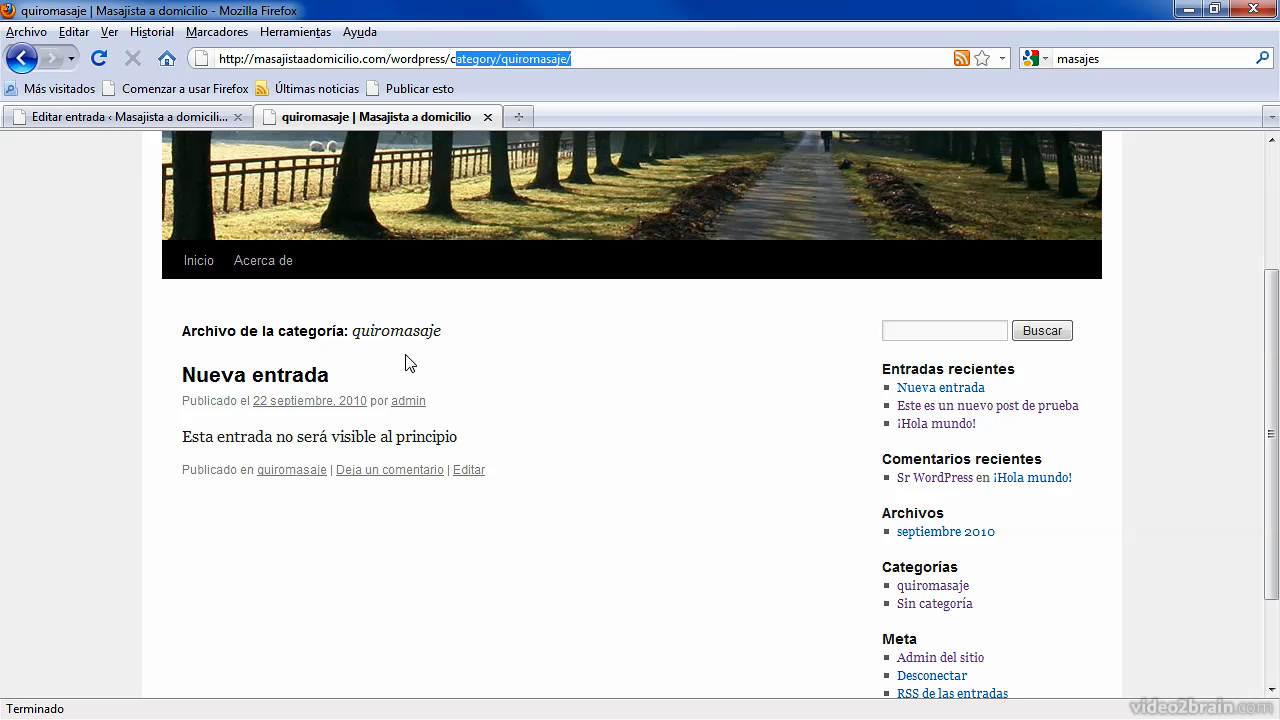
drag(571, 59, 509, 59)
- Open the category management page and compare its slug field with the ending of the "quiromasaje" archive address
click(150, 118)
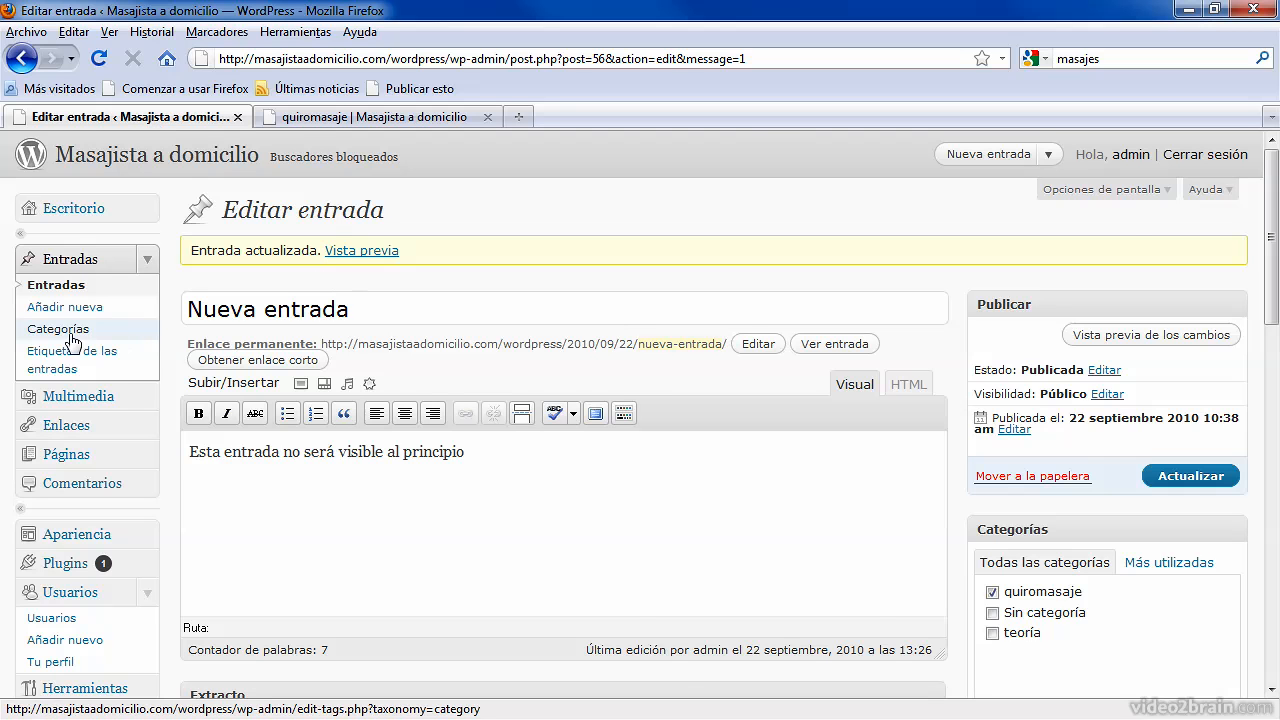
click(60, 329)
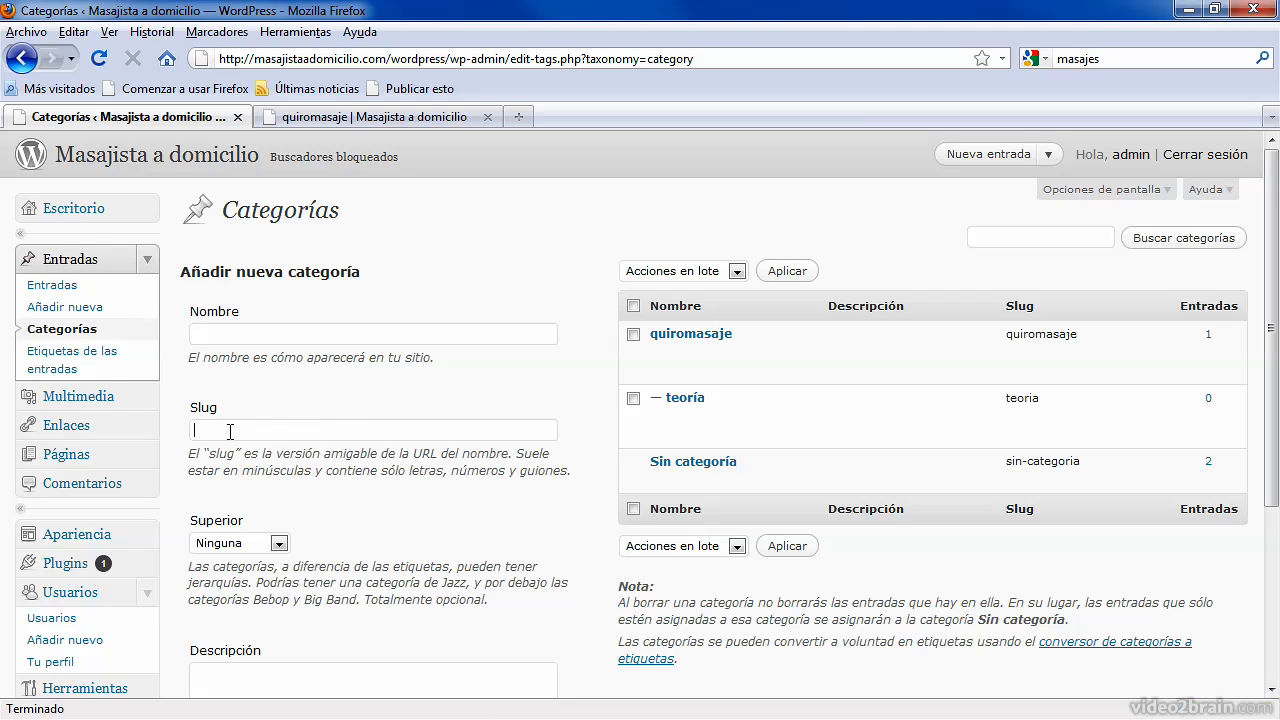
click(353, 119)
drag(572, 59, 503, 60)
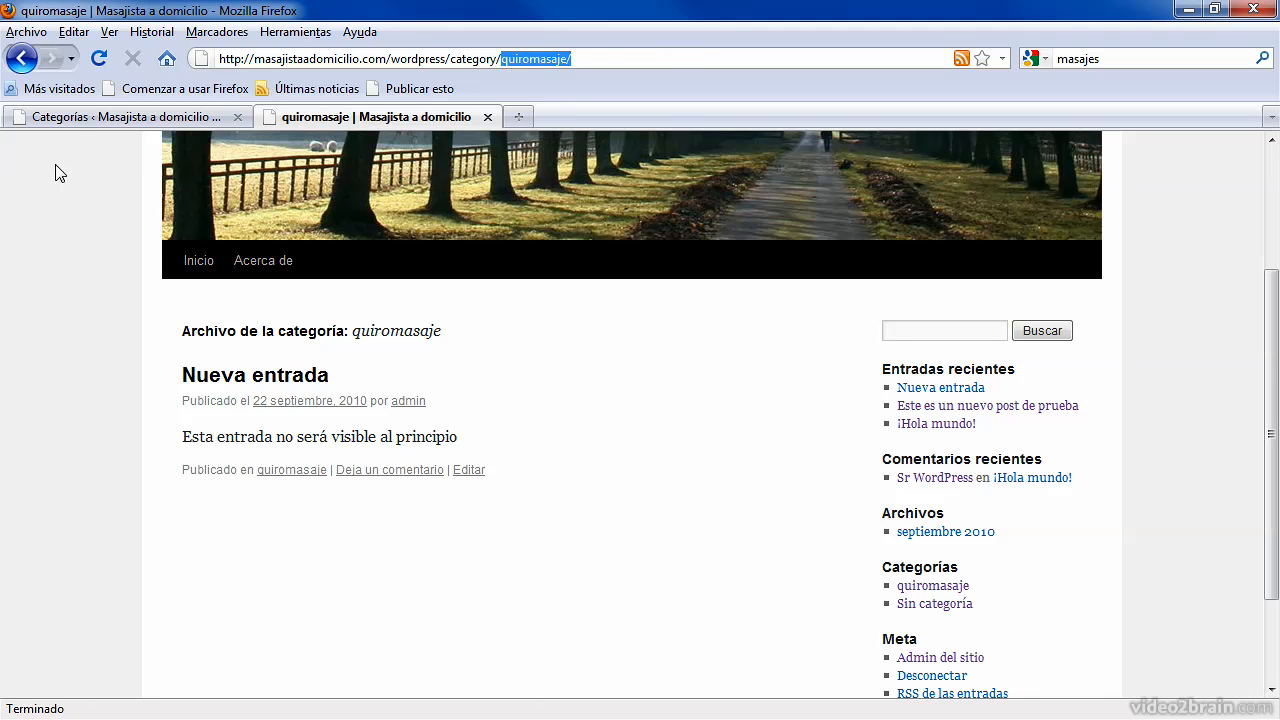
- Edit the "quiromasaje" category, set its slug to "masaje-quiromasaje" and update it
click(67, 118)
mouse_move(668, 378)
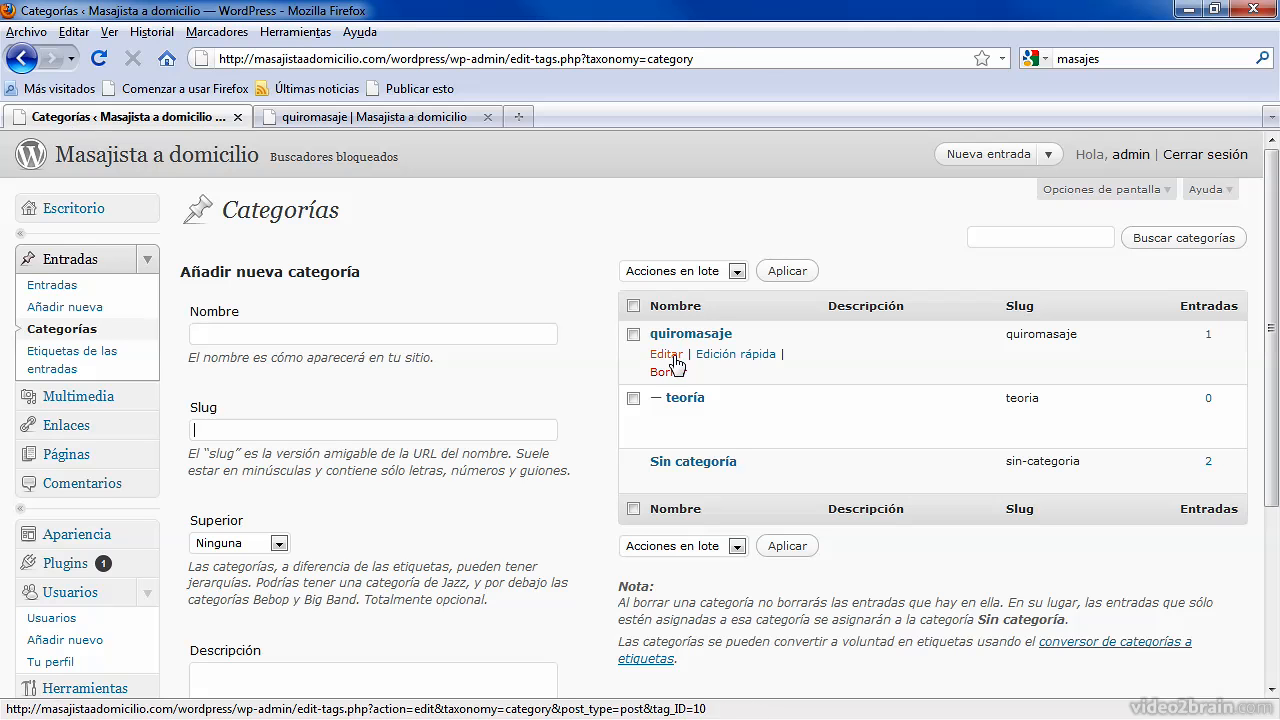
click(667, 355)
drag(494, 320, 297, 316)
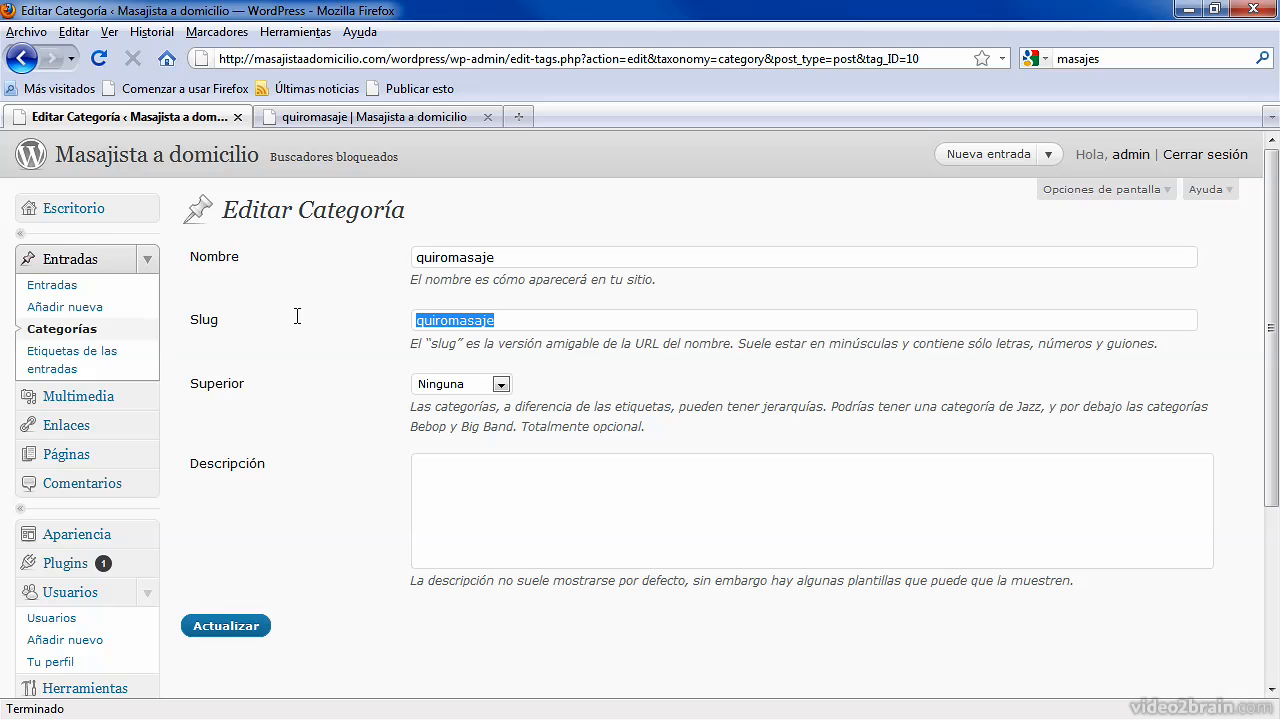
text(masa)
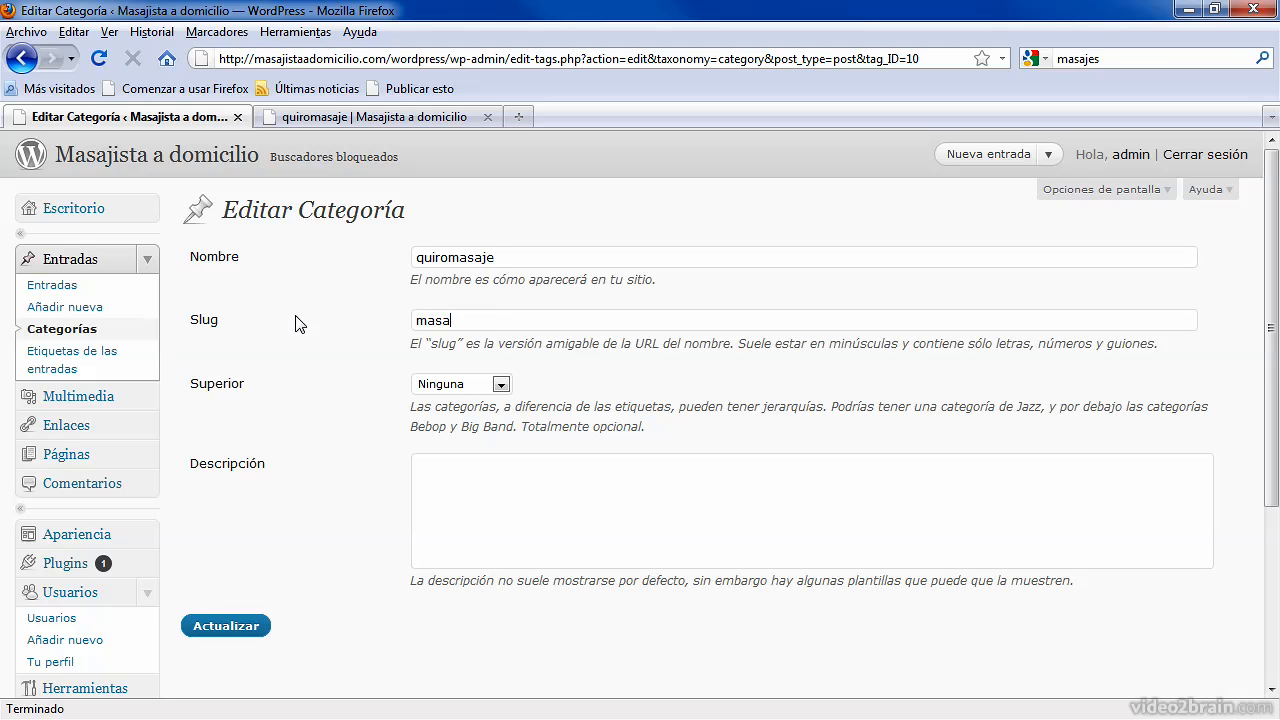
text(je-quiromasaje)
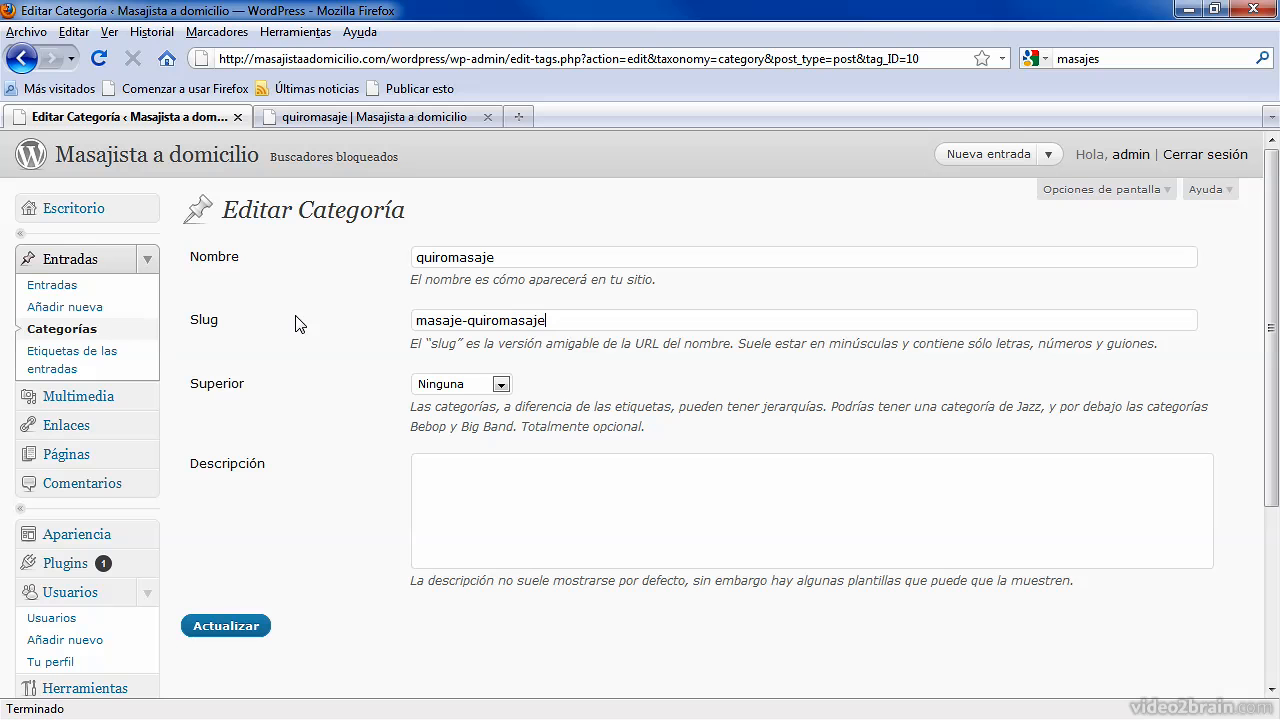
click(228, 628)
- Reload the public home page, open the "quiromasaje" archive and compare its address ending with the slug in the administration category list
click(396, 117)
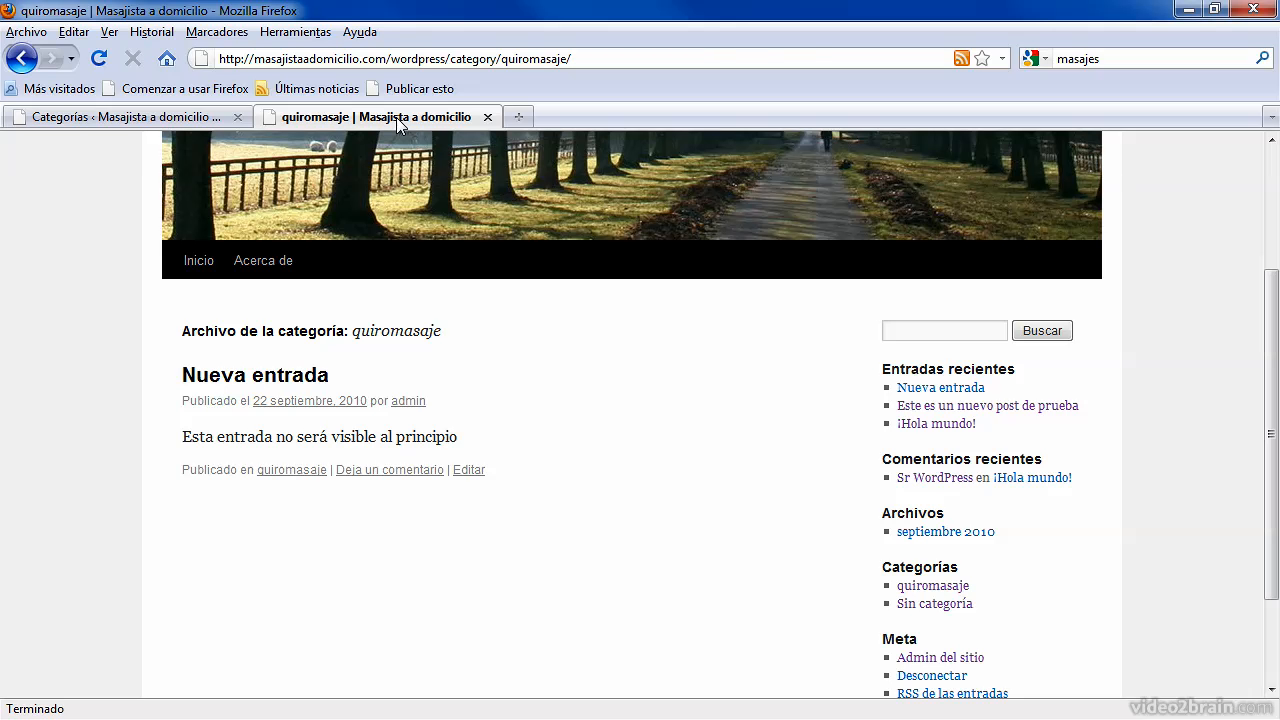
click(201, 261)
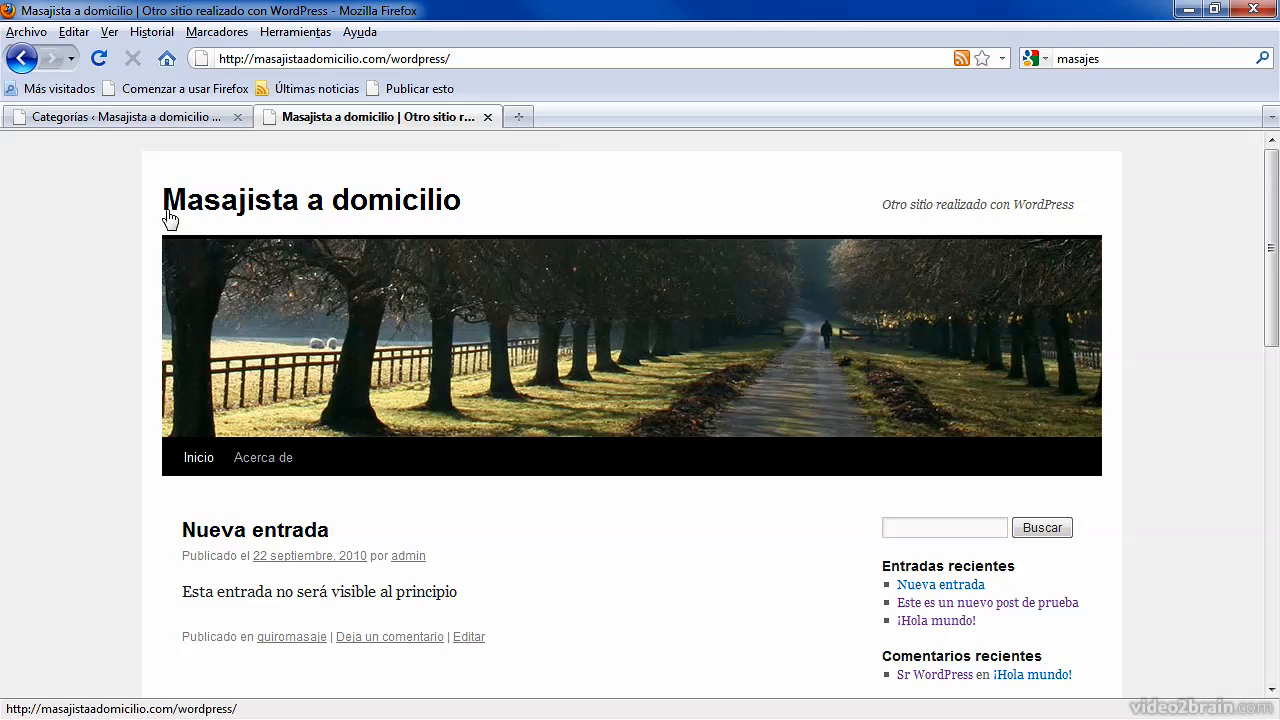
drag(1268, 163, 1268, 325)
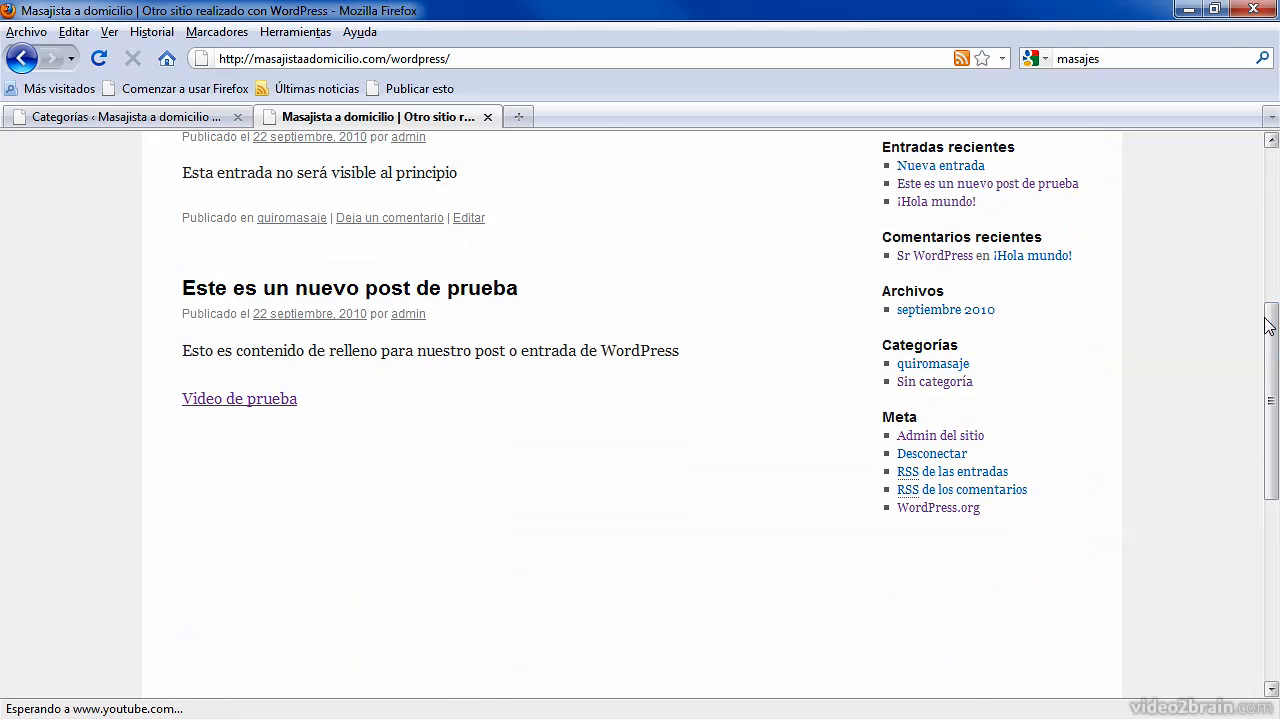
click(915, 369)
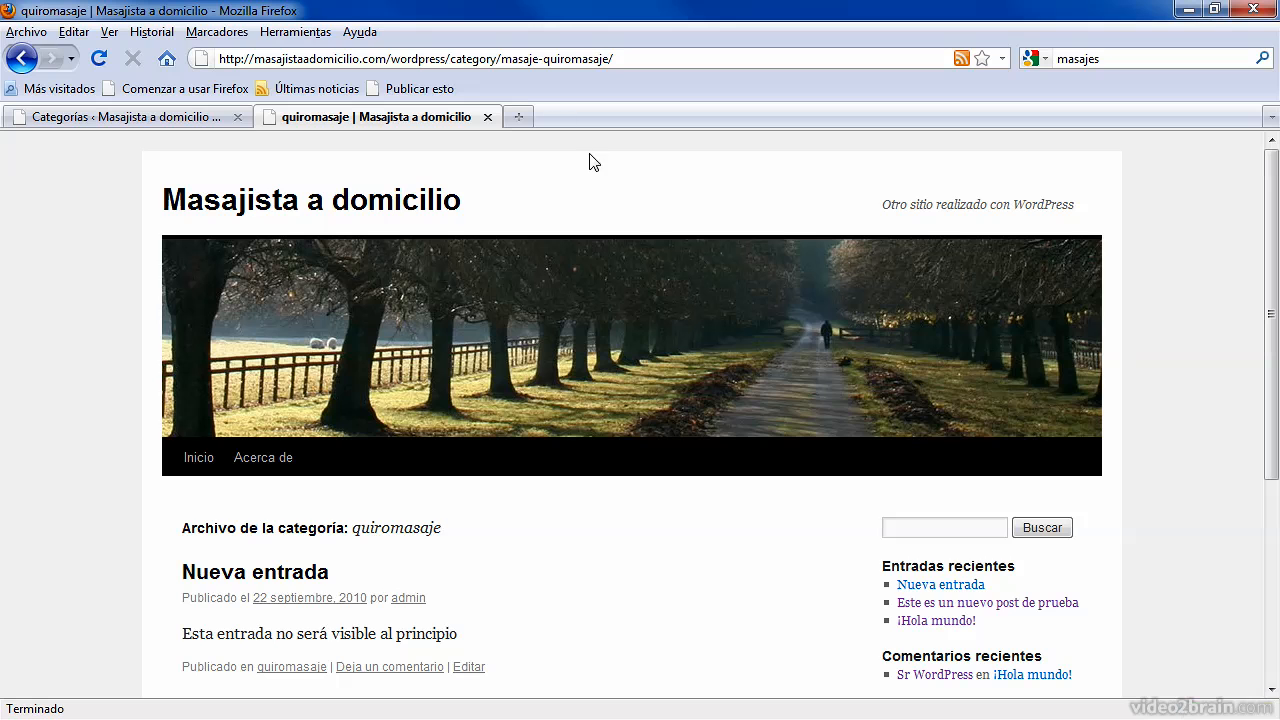
drag(503, 59, 644, 62)
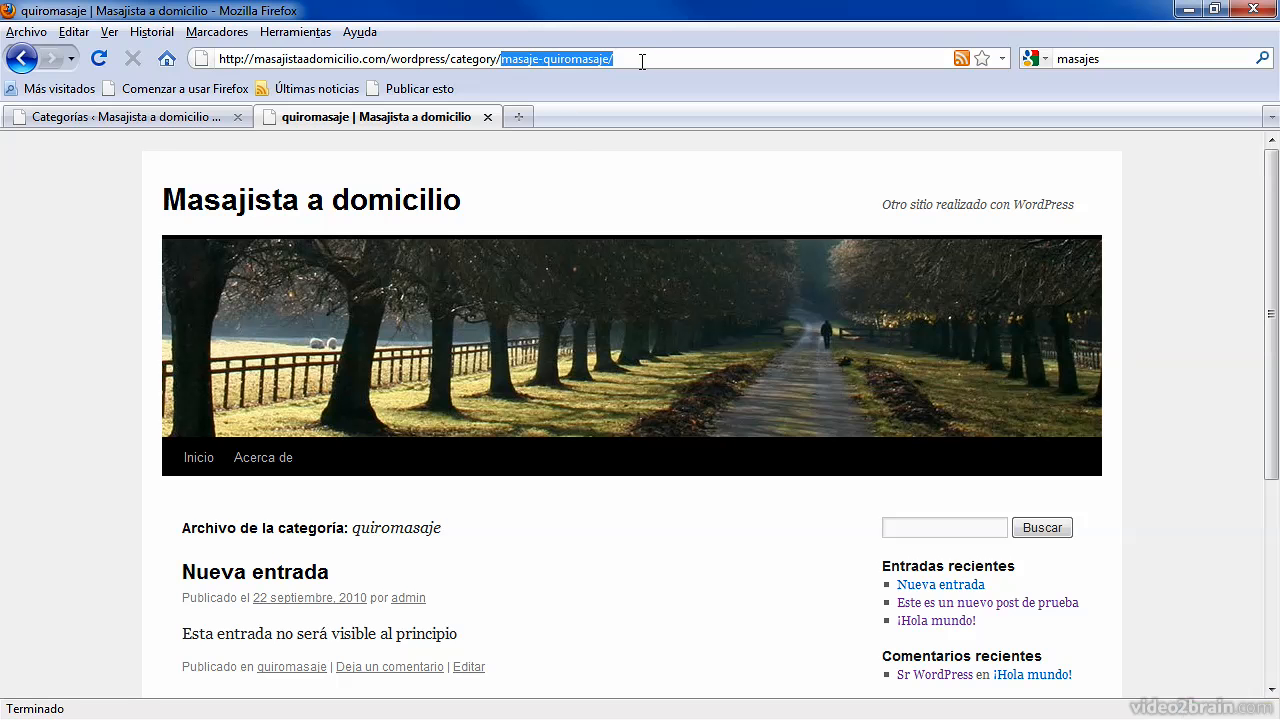
click(183, 119)
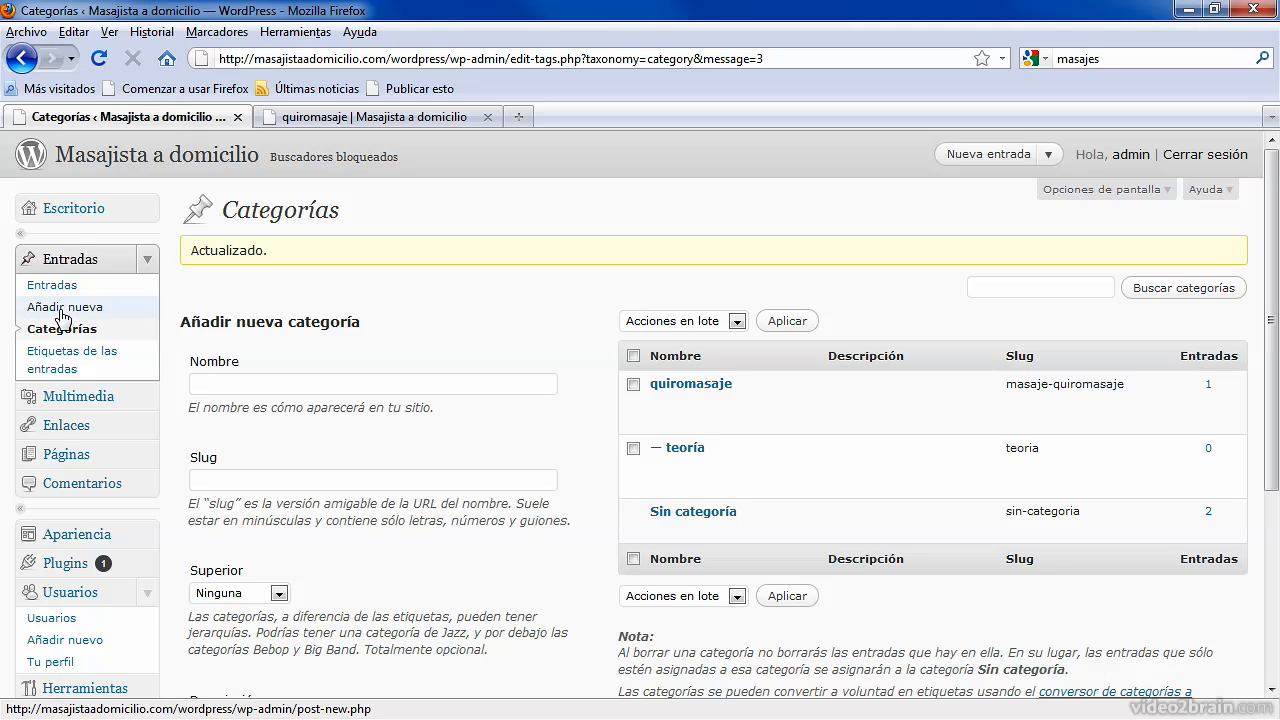
click(397, 120)
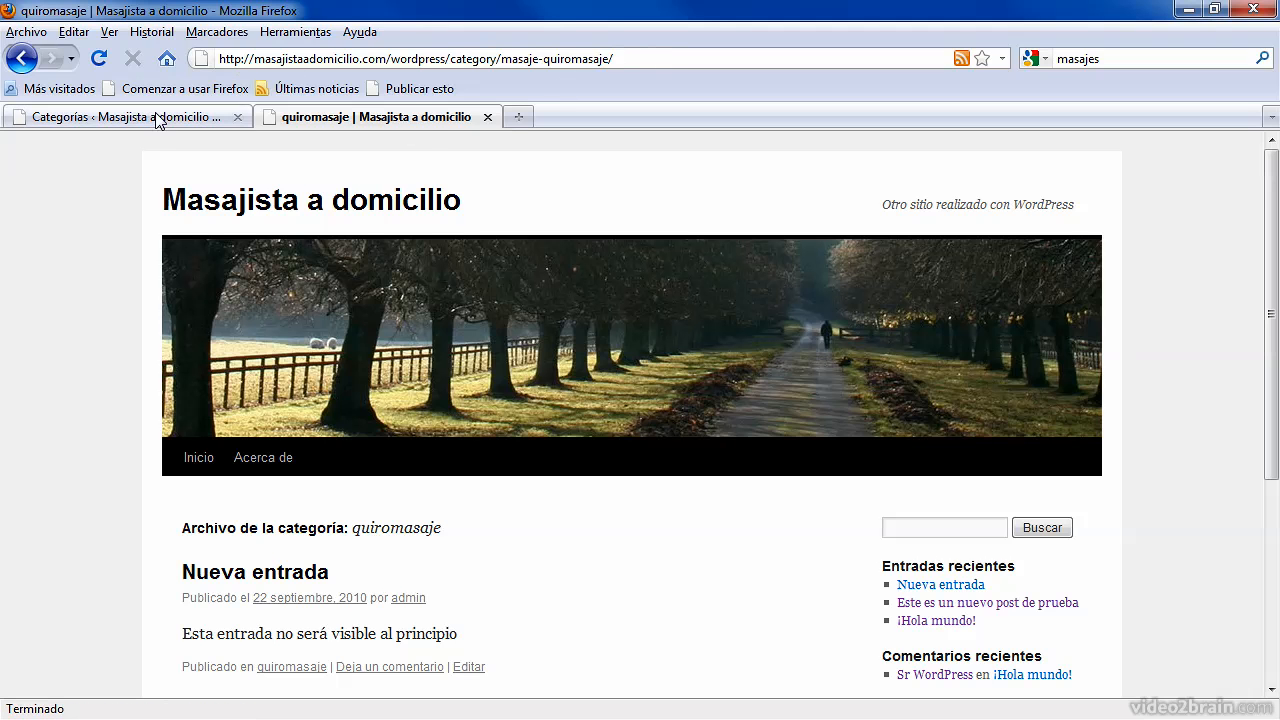
- Open the post "Nueva entrada" for editing and select the category "Sin categoría" in addition to "quiromasaje"
click(200, 117)
click(51, 292)
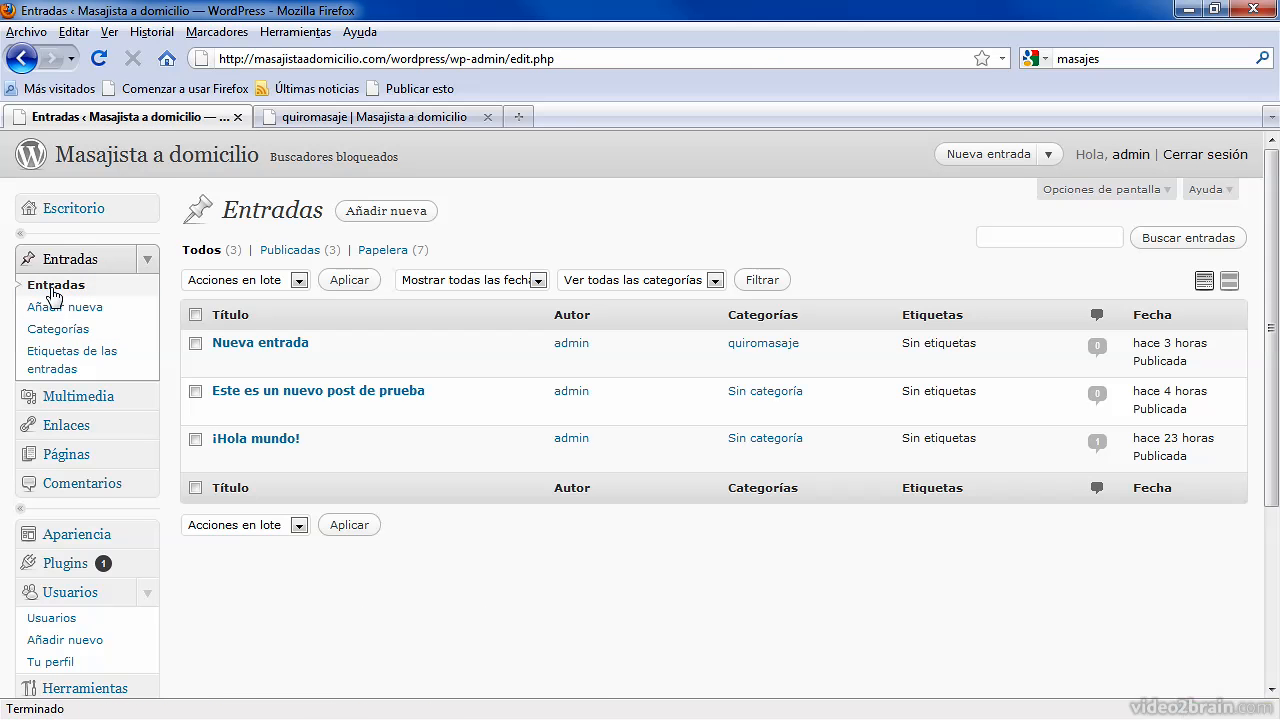
click(229, 365)
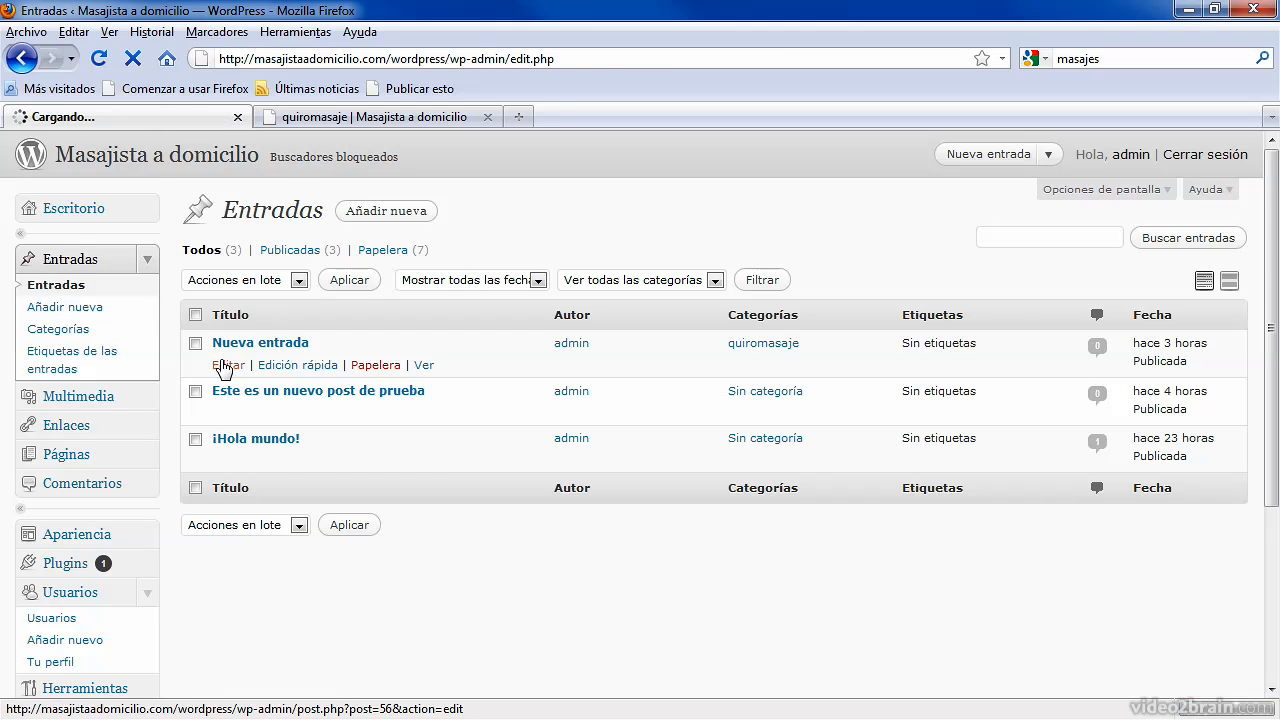
drag(1270, 264, 1268, 316)
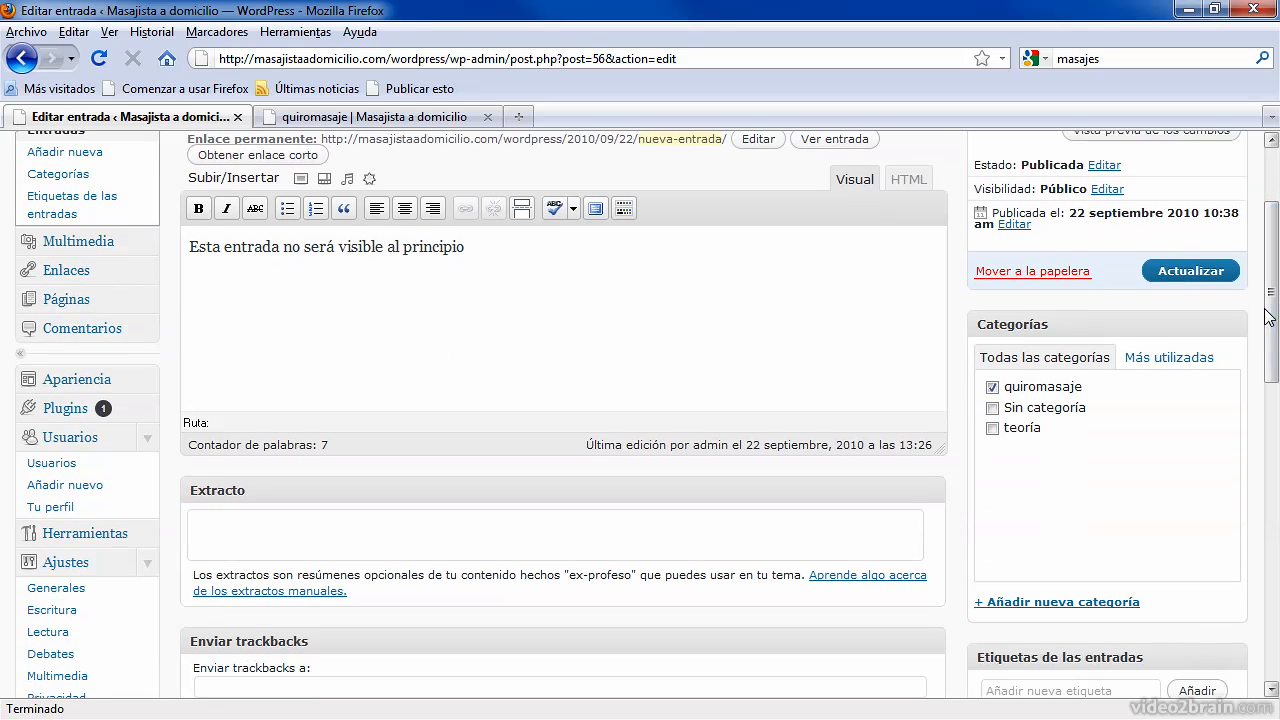
click(355, 120)
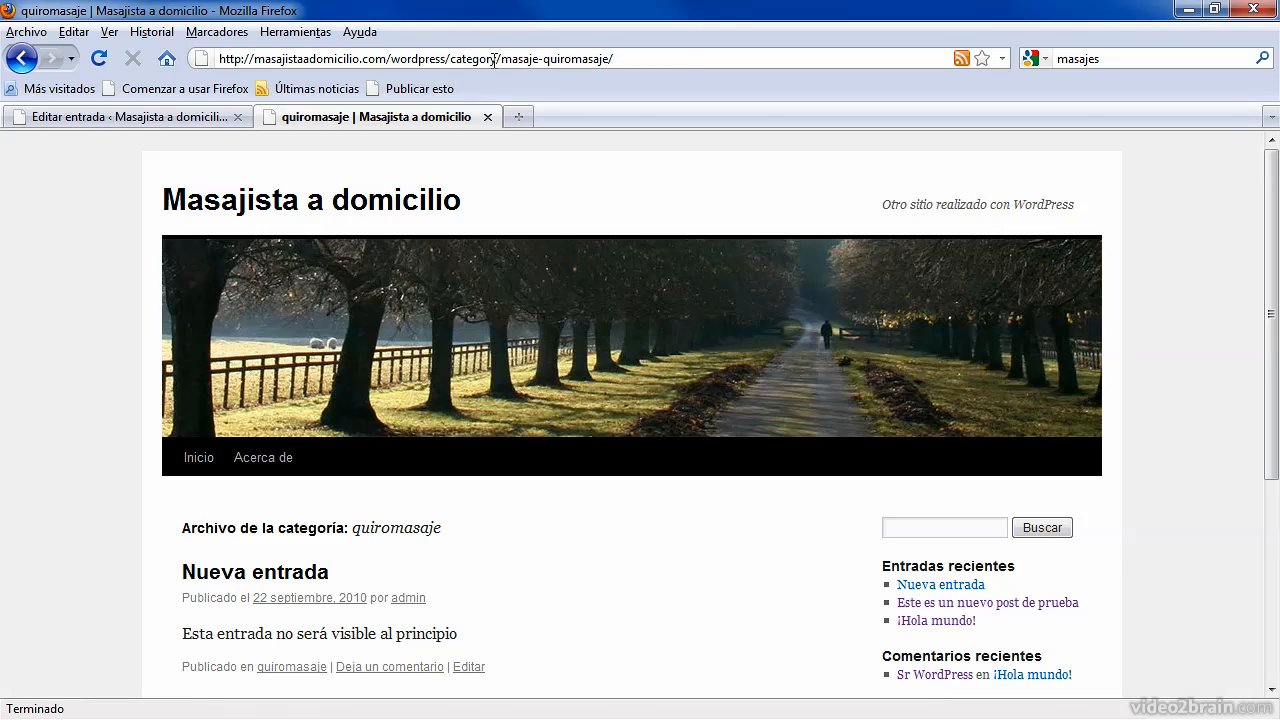
click(172, 119)
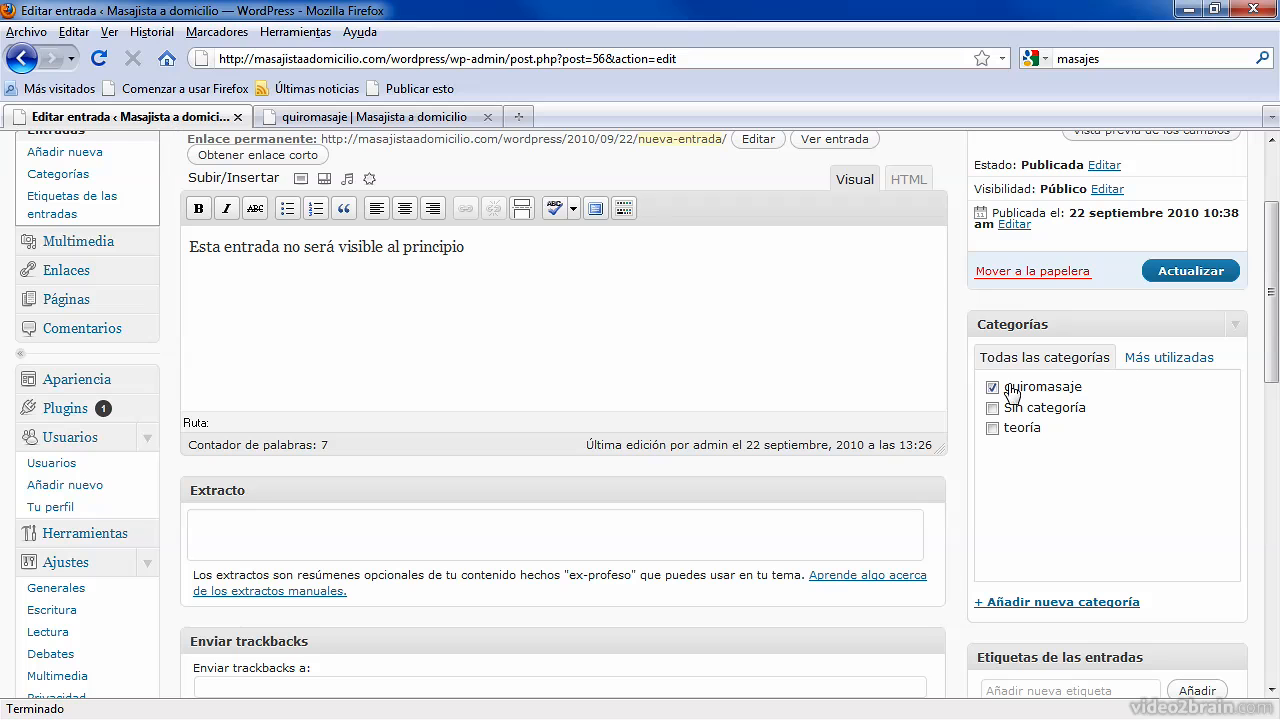
click(993, 409)
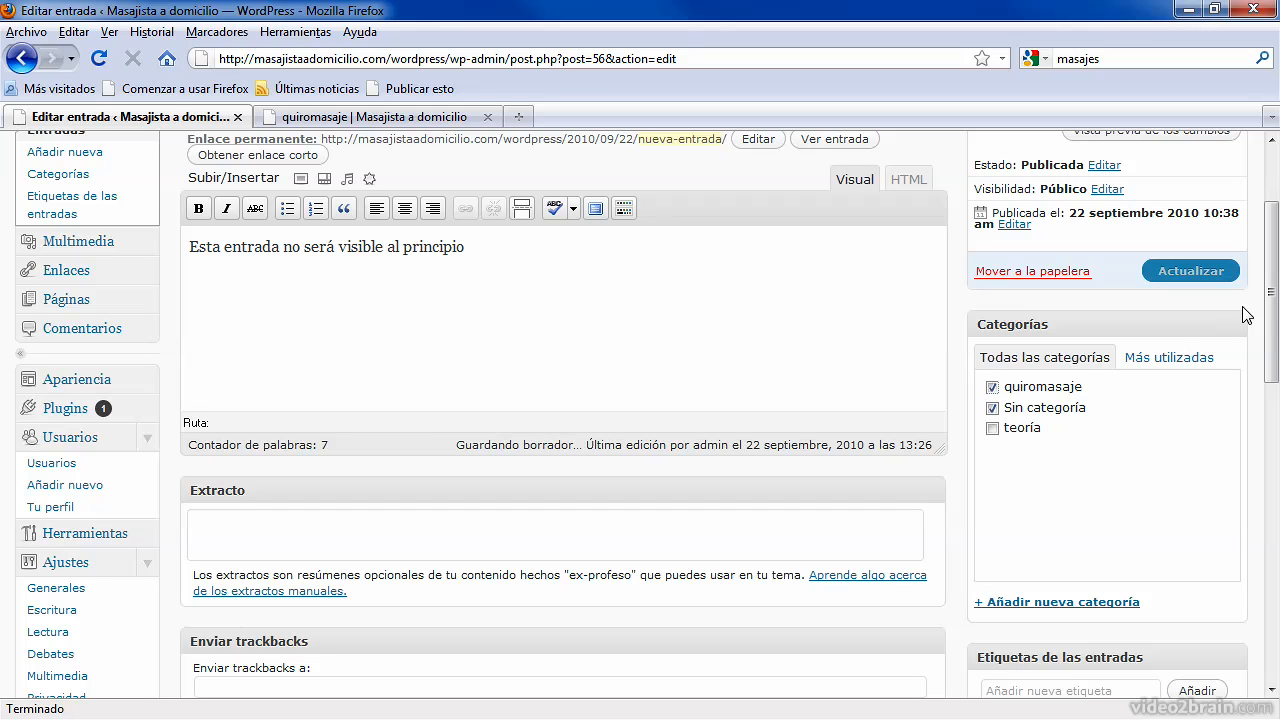
drag(1271, 296, 1267, 240)
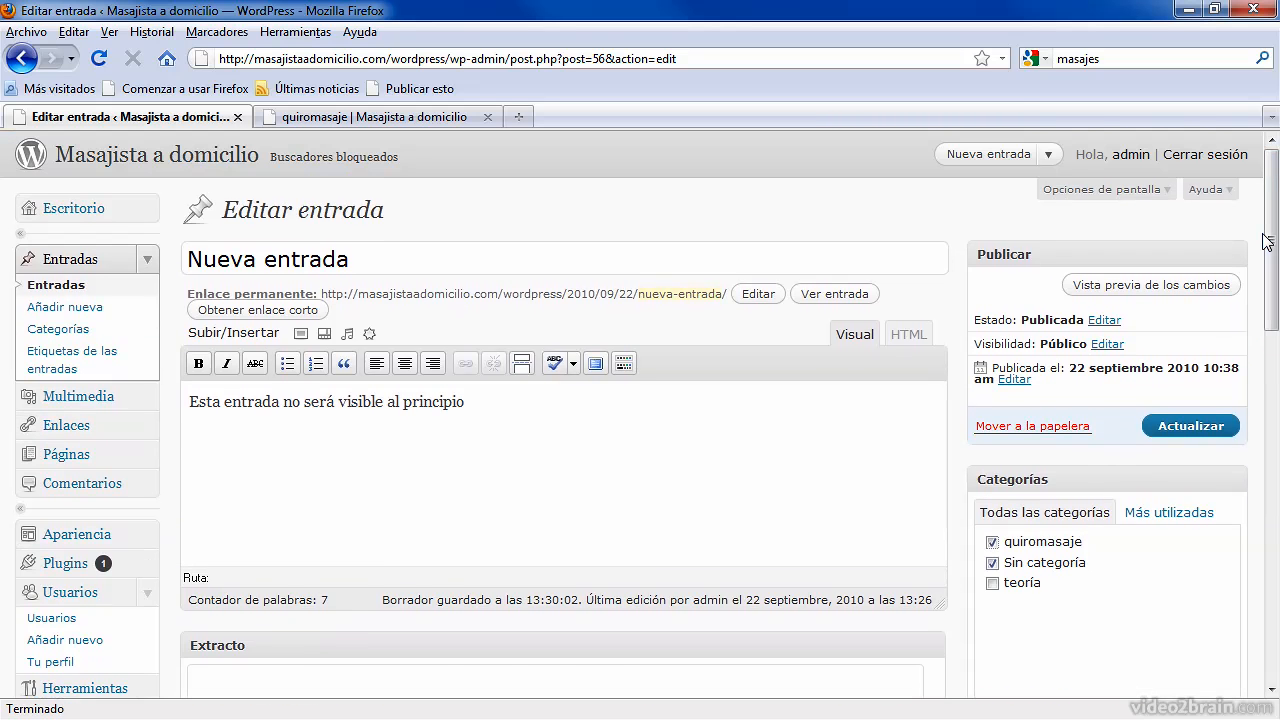